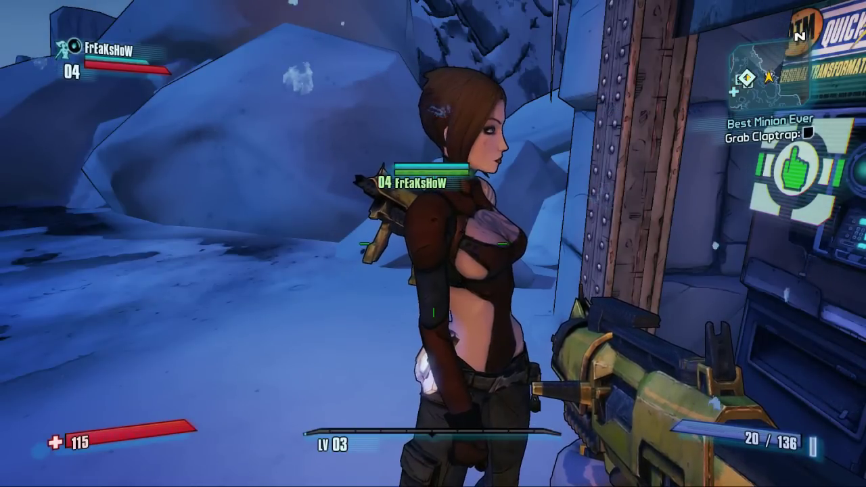
pyautogui.press('s')
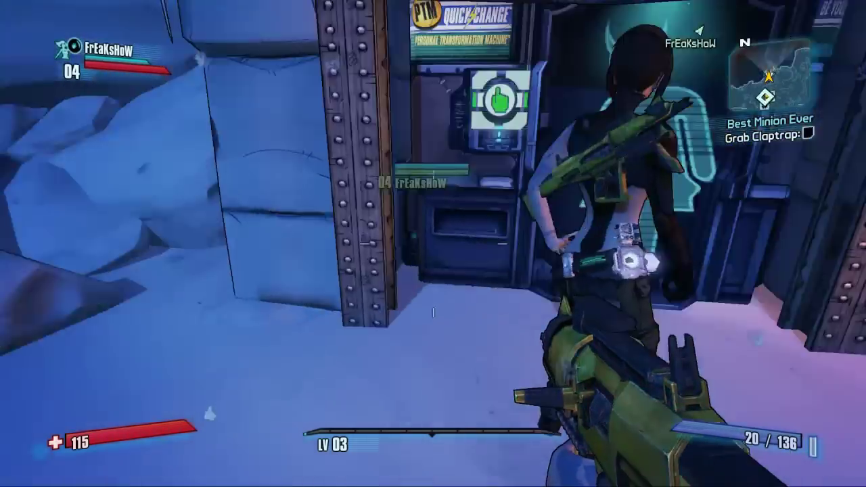
pyautogui.moveTo(433, 311)
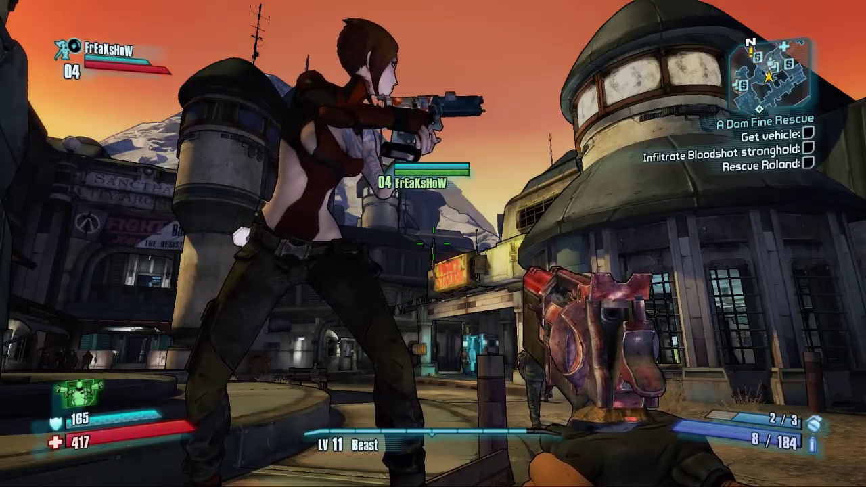
# Open the Quick Change station and apply the A Rose is a Rose skin to the Siren
pyautogui.press('e')
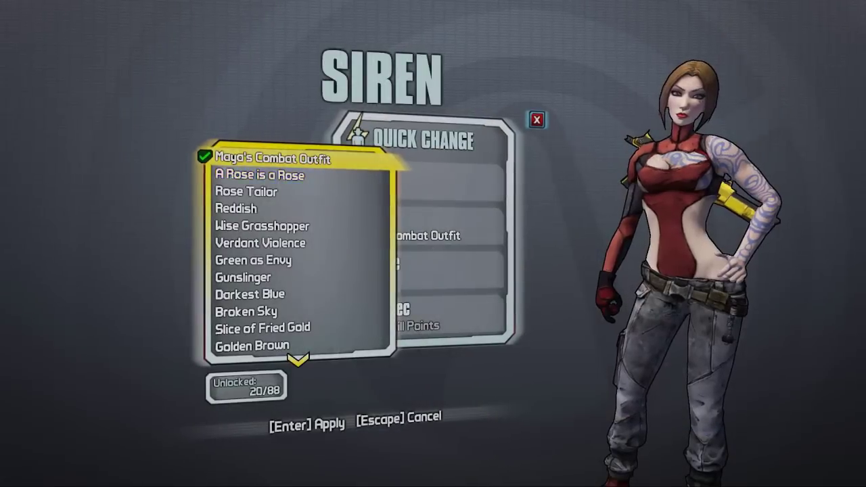
pyautogui.press('Down')
pyautogui.press('Return')
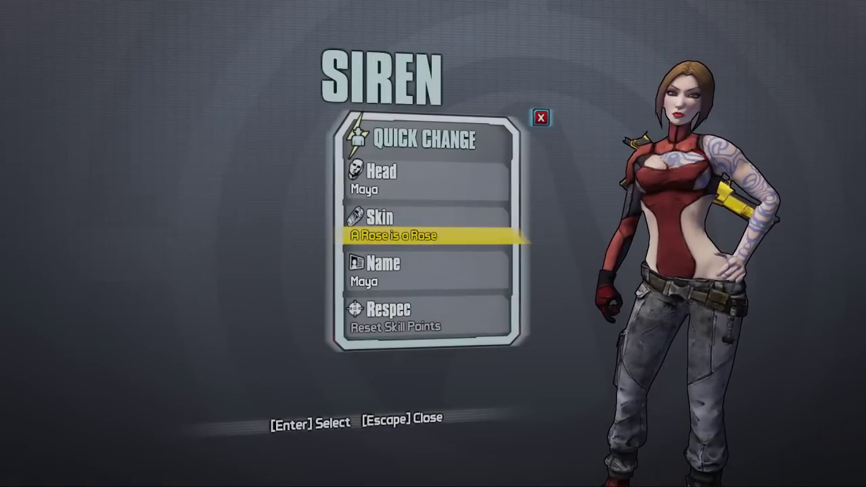
# Preview the Siren's unlocked skins through Pandoran Legend and apply Darkest Blue
pyautogui.press('Return')
pyautogui.press('Down')
pyautogui.press('Down')
pyautogui.press('Down')
pyautogui.press('Up')
pyautogui.press('Up')
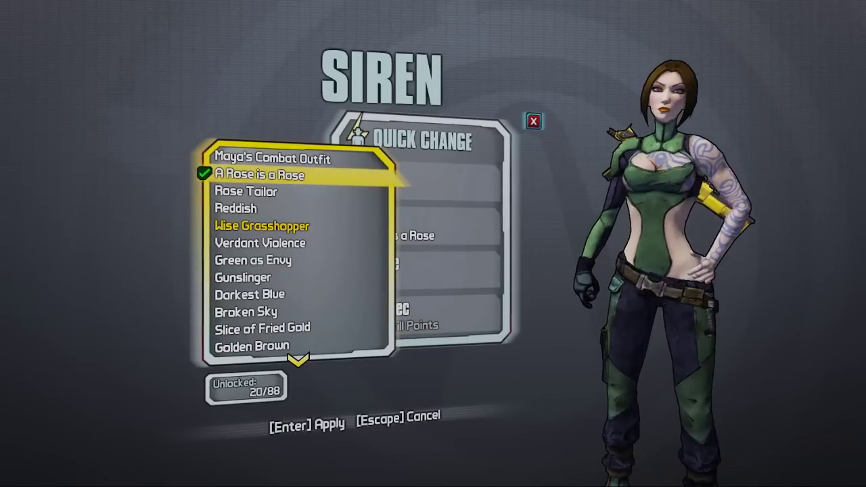
pyautogui.press('Down')
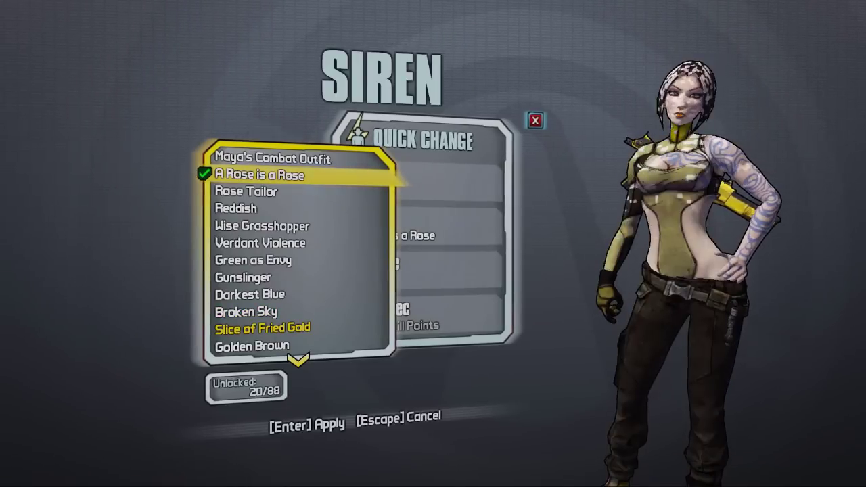
pyautogui.scroll(-3, 301, 251)
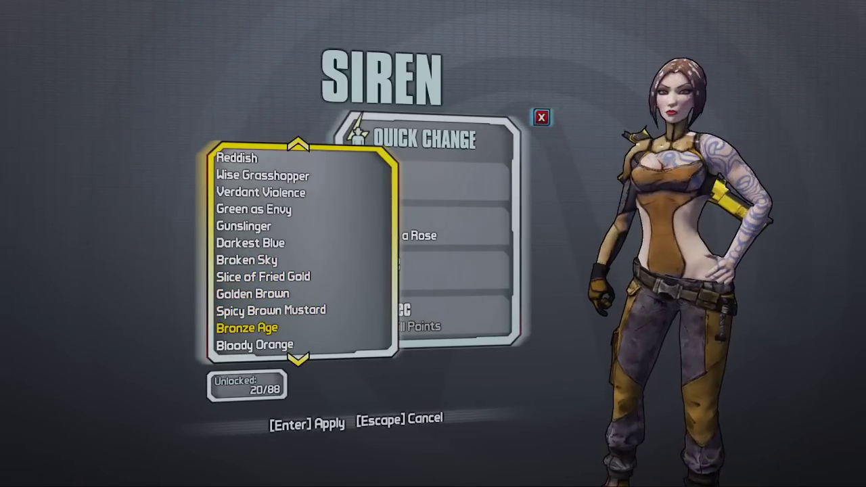
pyautogui.scroll(-1, 301, 250)
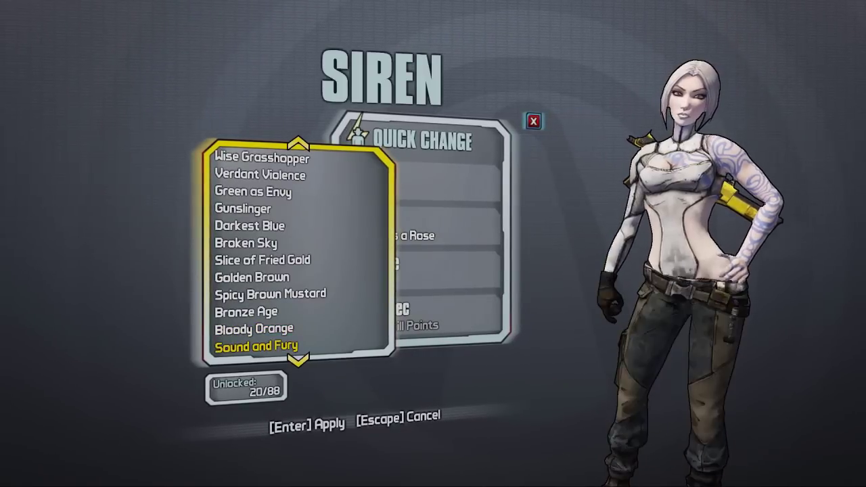
pyautogui.press('Down')
pyautogui.press('Down')
pyautogui.press('Down')
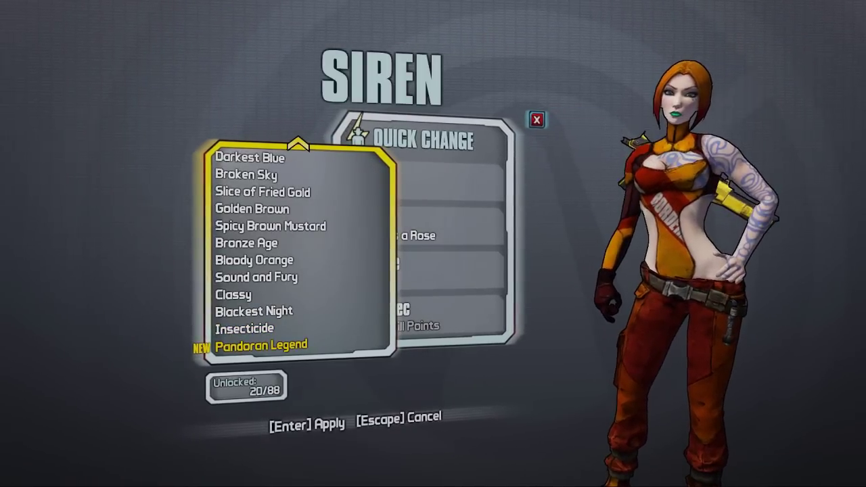
pyautogui.press('Up')
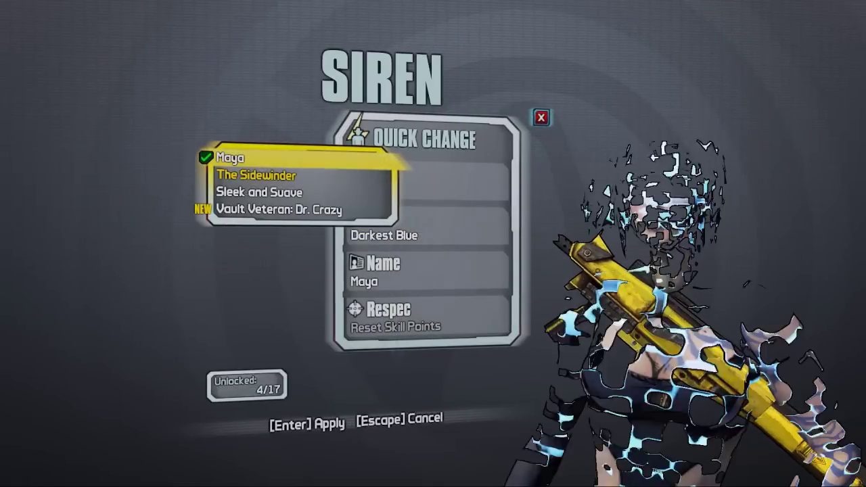
# Preview the Siren's unlocked heads and apply Sleek and Suave
pyautogui.press('Down')
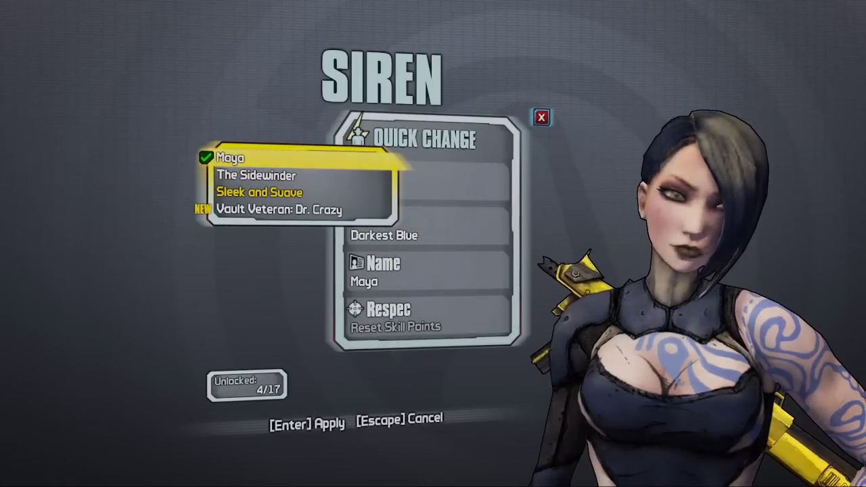
pyautogui.press('Down')
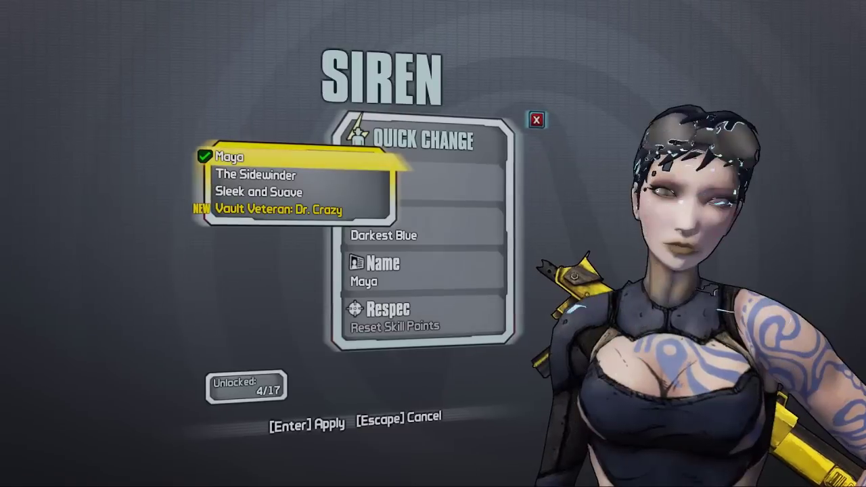
pyautogui.press('Up')
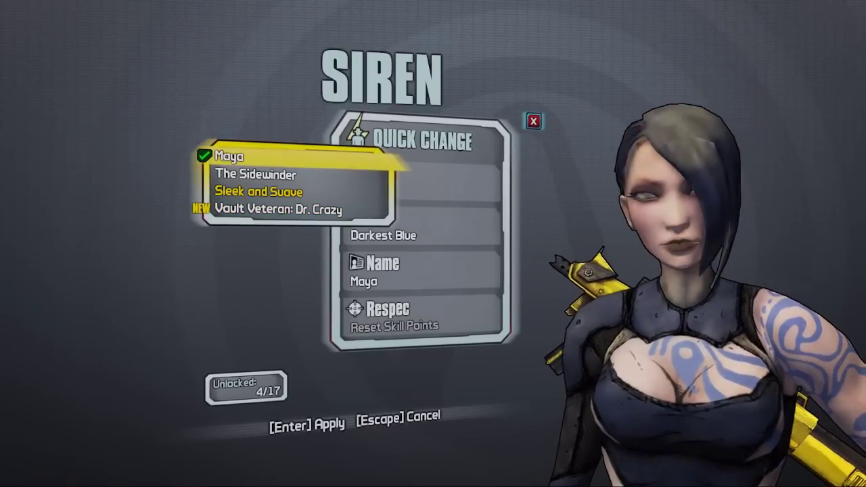
pyautogui.press('Return')
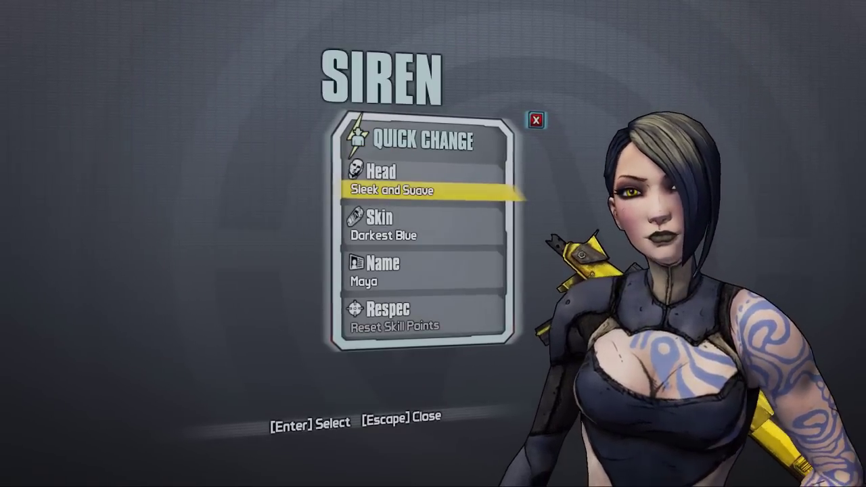
pyautogui.press('Down')
pyautogui.press('Return')
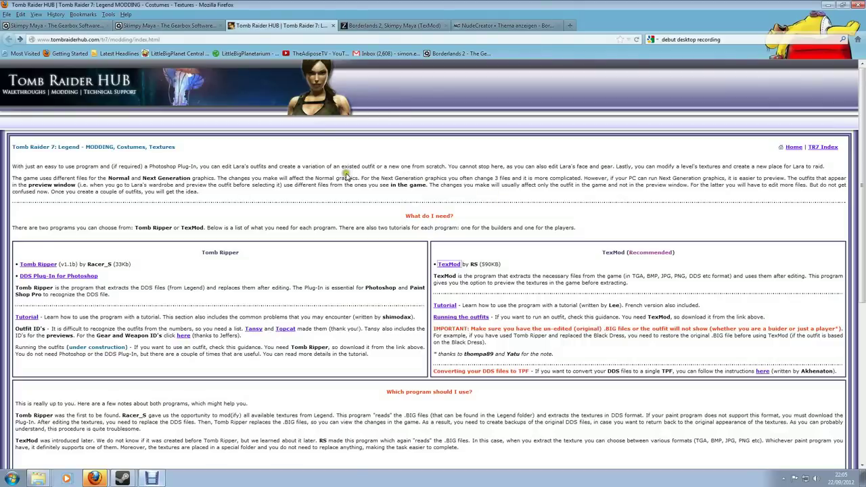
# Switch to Firefox and download texmod.zip from the Tomb Raider HUB modding page, saving the file
pyautogui.moveTo(211, 166); pyautogui.dragTo(265, 193)
pyautogui.click(254, 181)
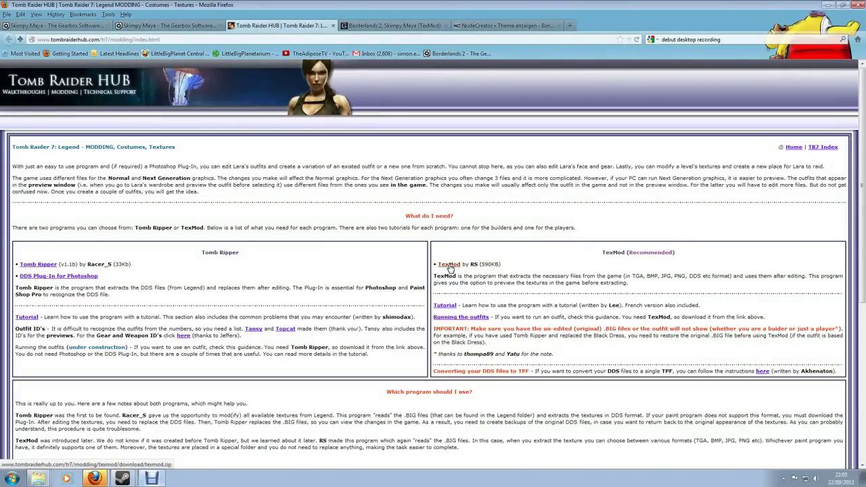
pyautogui.click(449, 266)
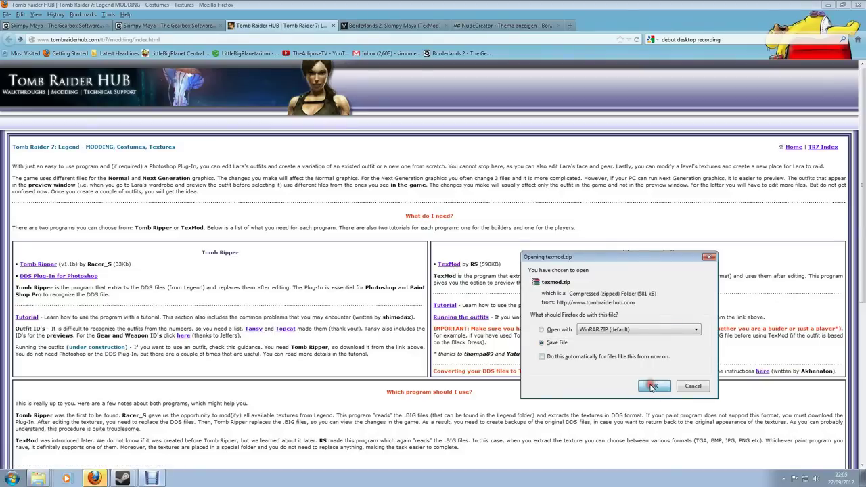
pyautogui.click(653, 386)
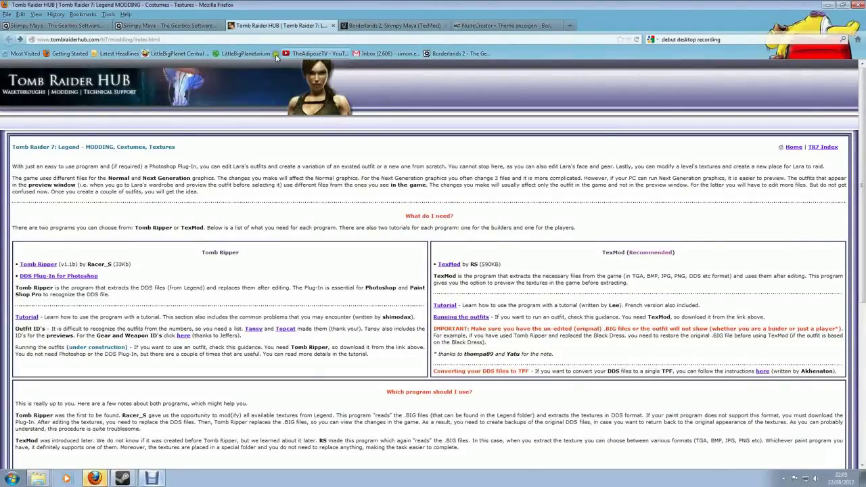
# Check the Skimpy Maya threads on the GVZ and NudeCreator forums as sources for the mod
pyautogui.click(380, 28)
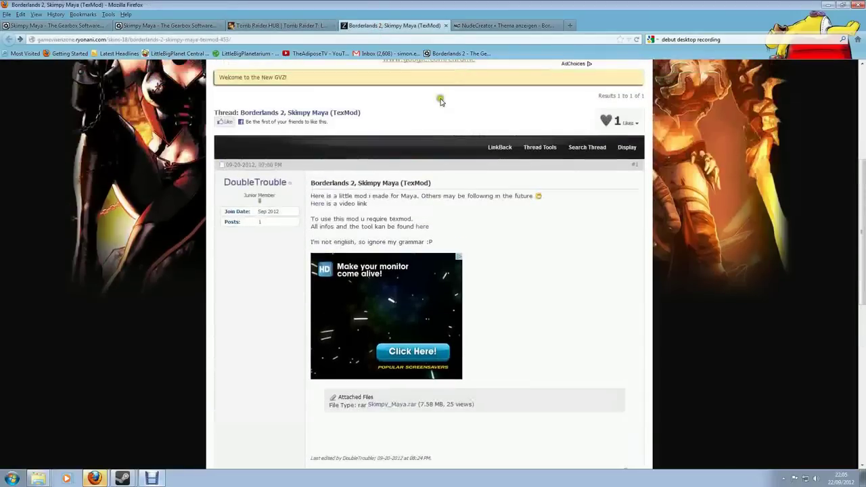
pyautogui.click(466, 26)
pyautogui.scroll(3, 244, 129)
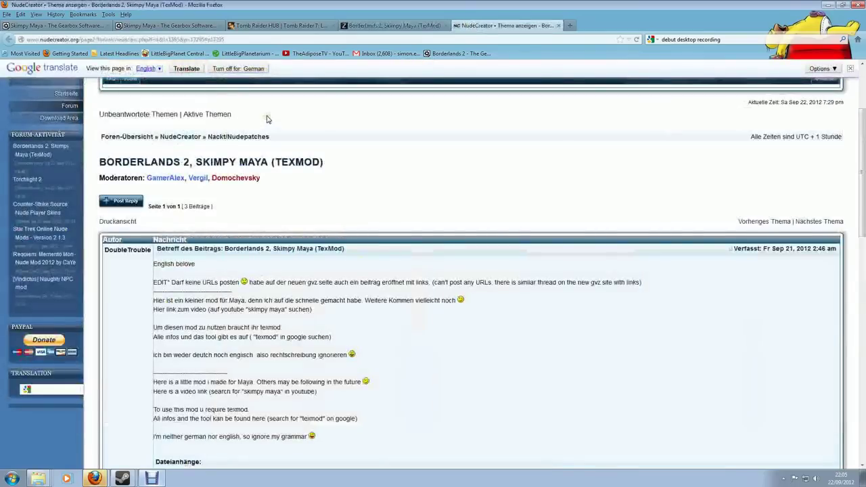
pyautogui.click(394, 26)
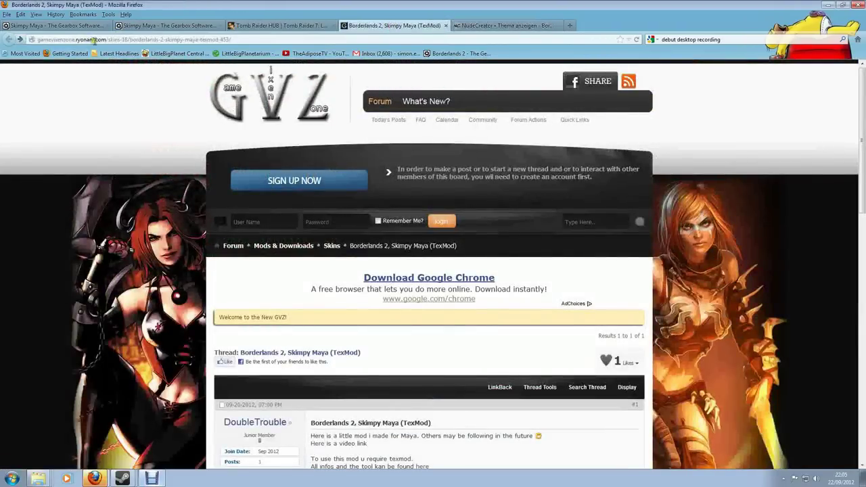
pyautogui.click(504, 25)
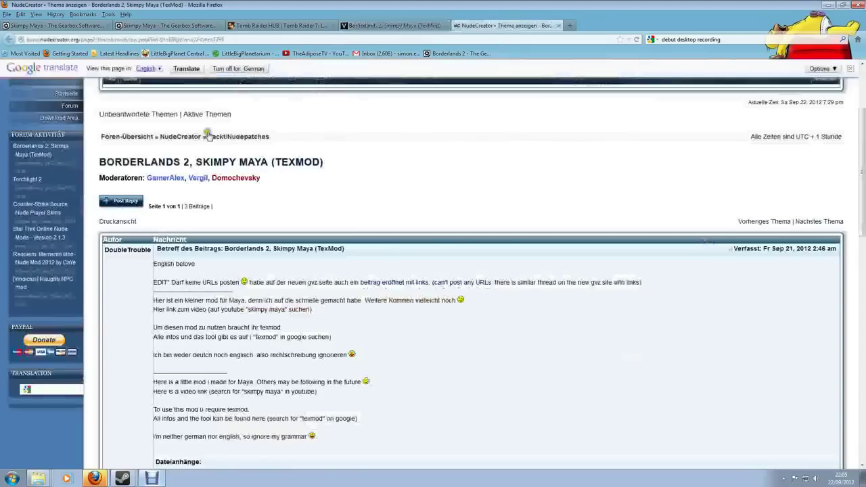
# Download the Skimpy_Maya.rar attachment from the first post of the NudeCreator thread, saving the file
pyautogui.scroll(3, 208, 136)
pyautogui.scroll(-5, 145, 143)
pyautogui.scroll(-1, 152, 160)
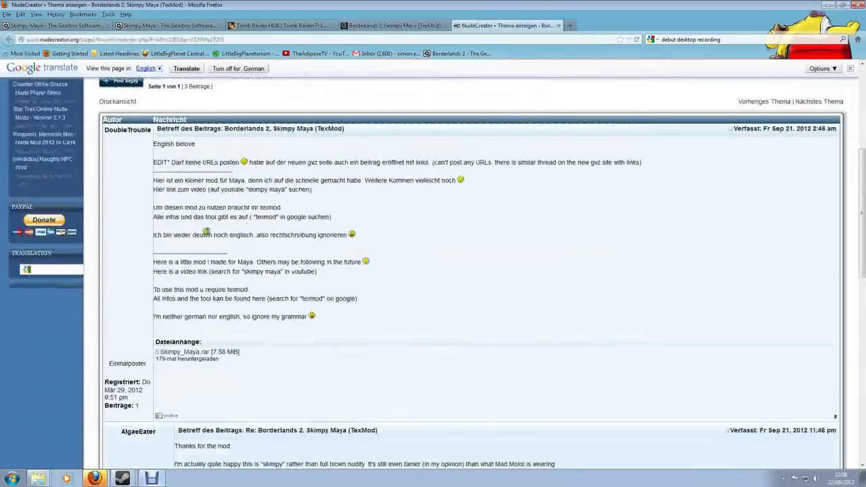
pyautogui.scroll(-1, 144, 166)
pyautogui.scroll(1, 144, 166)
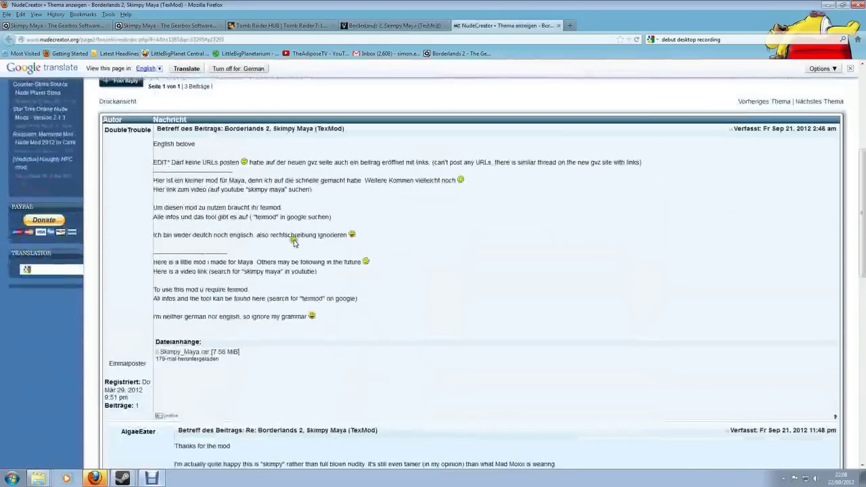
pyautogui.scroll(-3, 294, 243)
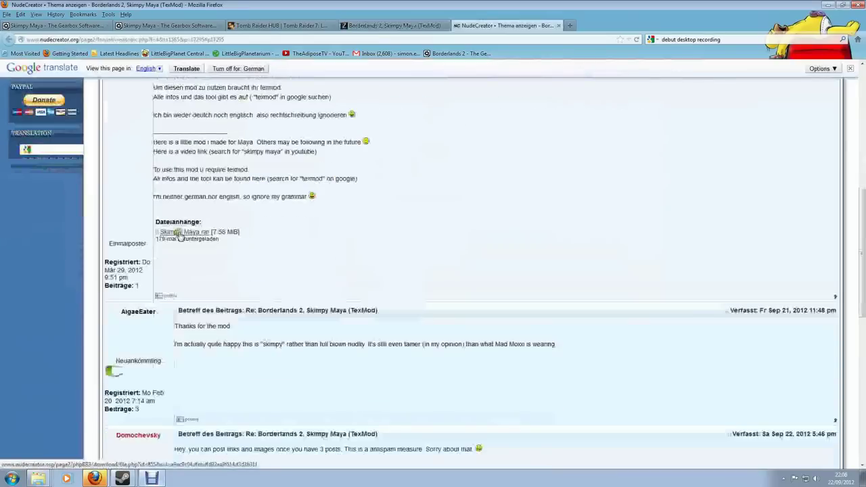
pyautogui.click(177, 233)
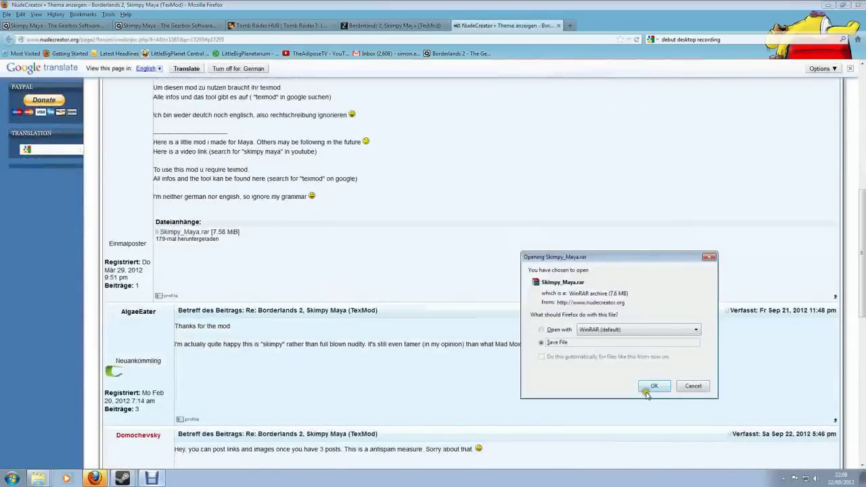
pyautogui.click(648, 388)
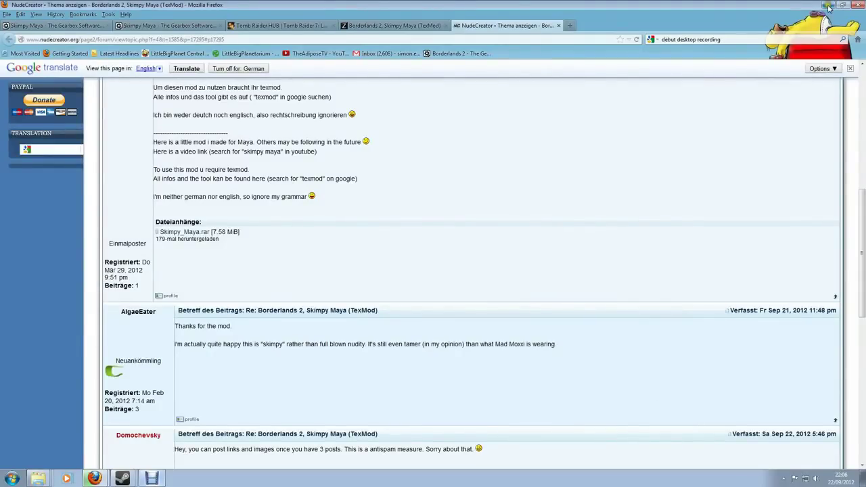
# Minimize Firefox and display the Downloads folder in a Windows Explorer window
pyautogui.click(826, 4)
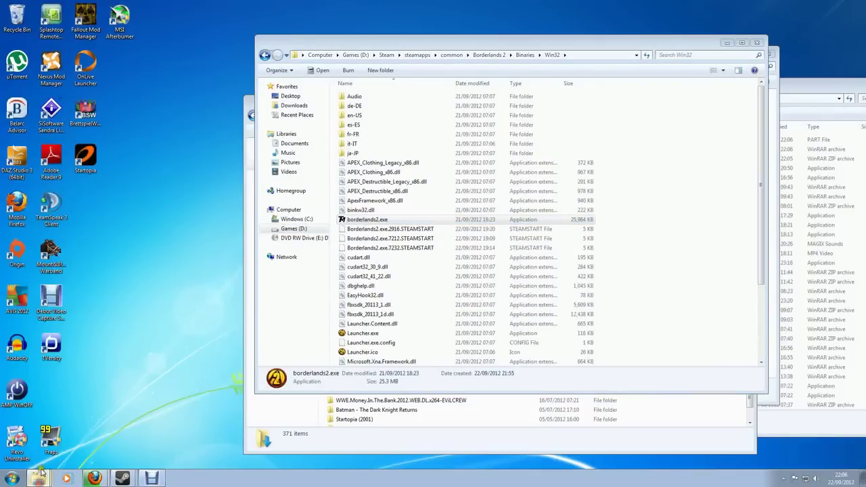
pyautogui.hotkey('alt', 'Tab')
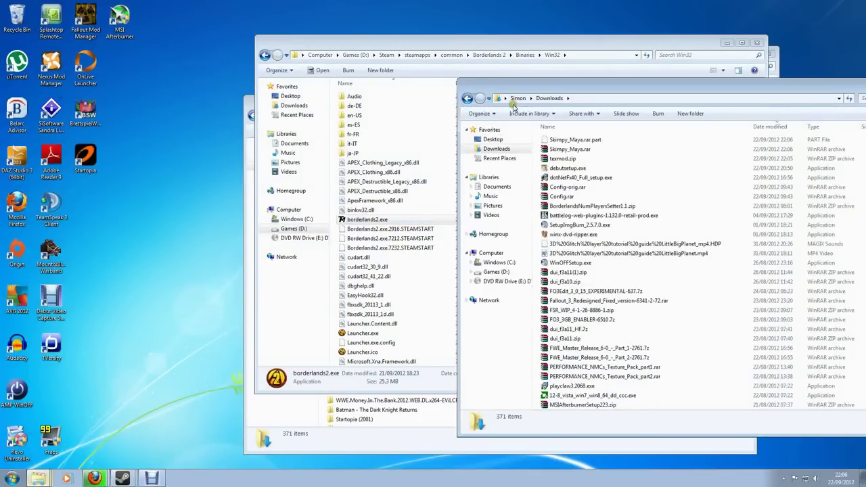
pyautogui.moveTo(517, 98); pyautogui.dragTo(283, 99)
pyautogui.press('super')
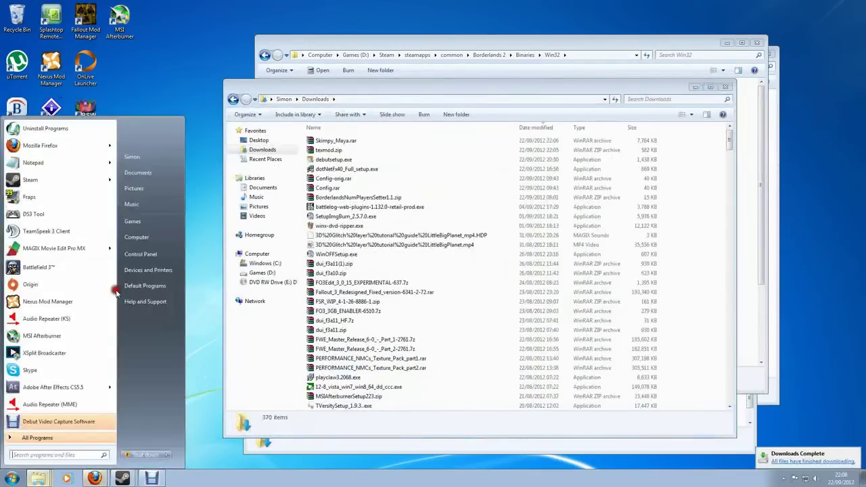
pyautogui.click(150, 239)
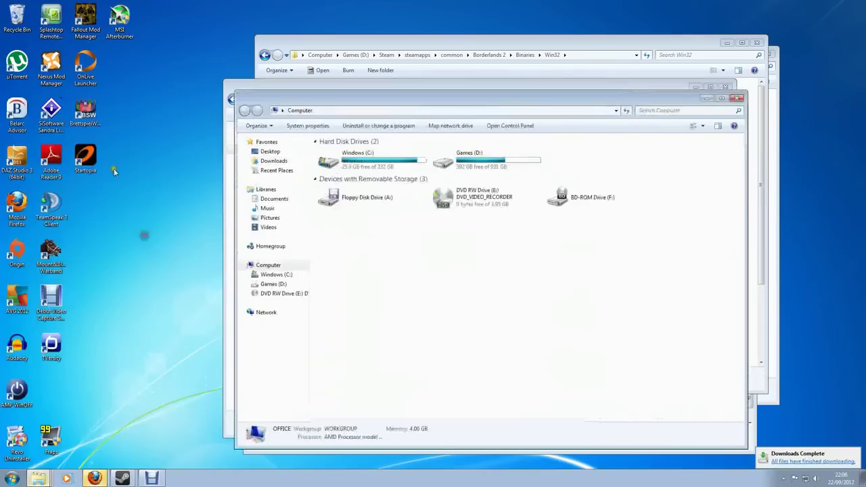
pyautogui.click(274, 161)
pyautogui.moveTo(728, 101); pyautogui.dragTo(654, 78)
# Extract texmod.zip into its own texmod folder within Downloads
pyautogui.click(266, 139)
pyautogui.click(265, 130)
pyautogui.click(265, 138)
pyautogui.rightClick(267, 140)
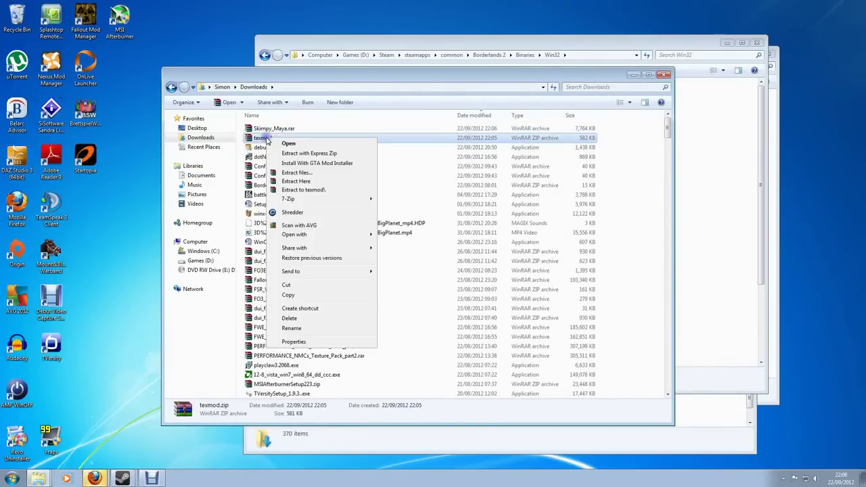
pyautogui.click(317, 190)
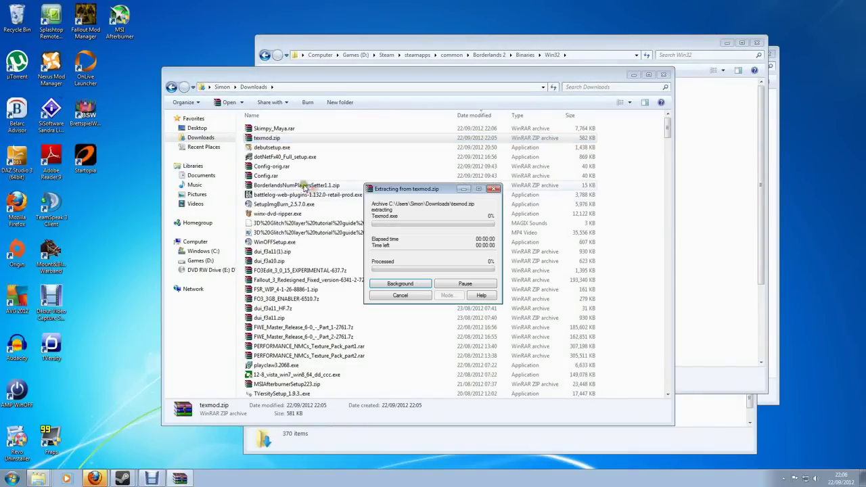
# Extract Skimpy_Maya.rar into its own Skimpy_Maya folder within Downloads
pyautogui.click(261, 129)
pyautogui.rightClick(263, 129)
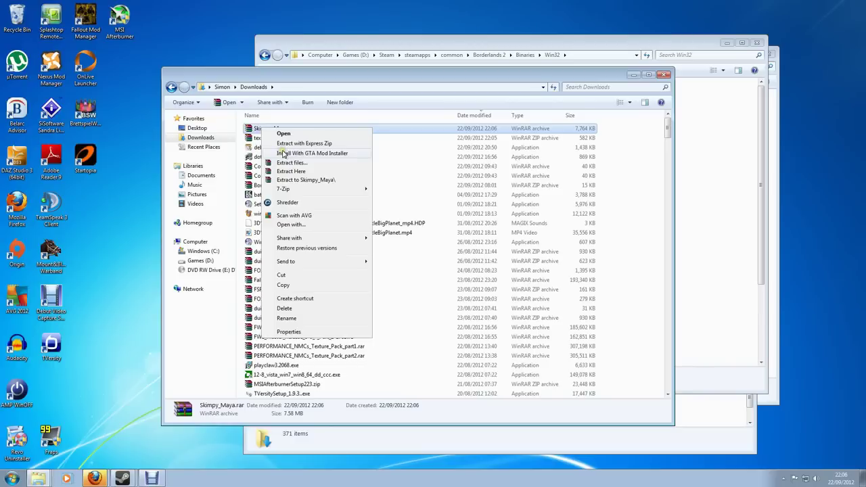
pyautogui.click(298, 181)
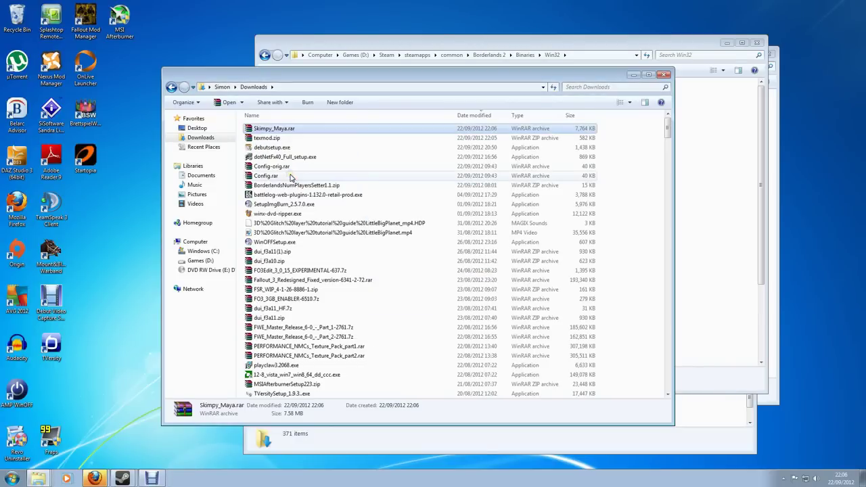
# Locate the extracted texmod and Skimpy_Maya folders in the Downloads list and select Skimpy_Maya
pyautogui.scroll(-9, 435, 214)
pyautogui.scroll(-20, 435, 214)
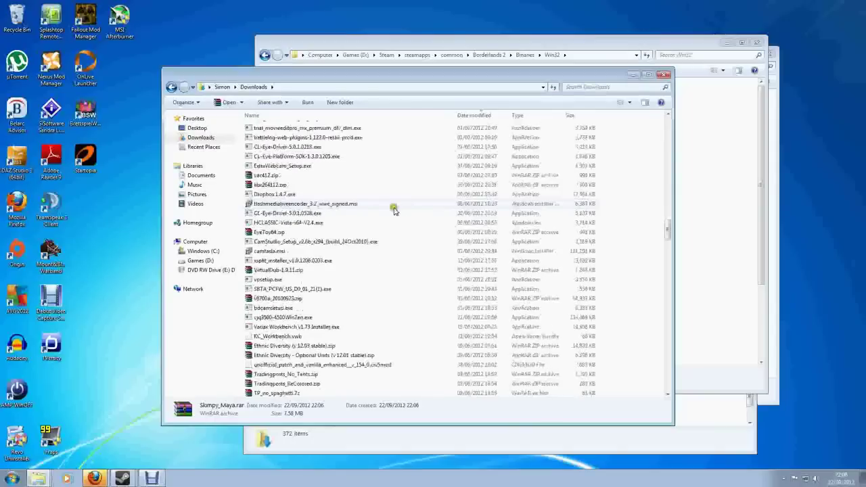
pyautogui.scroll(-20, 391, 208)
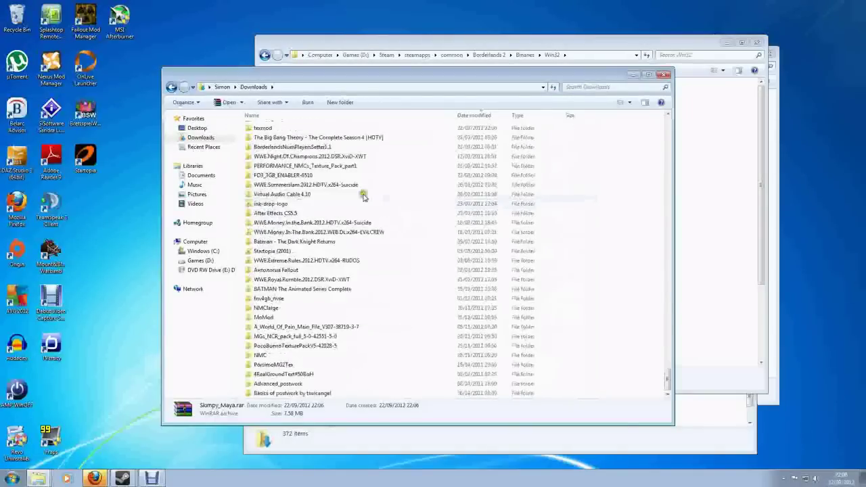
pyautogui.click(264, 258)
pyautogui.click(262, 249)
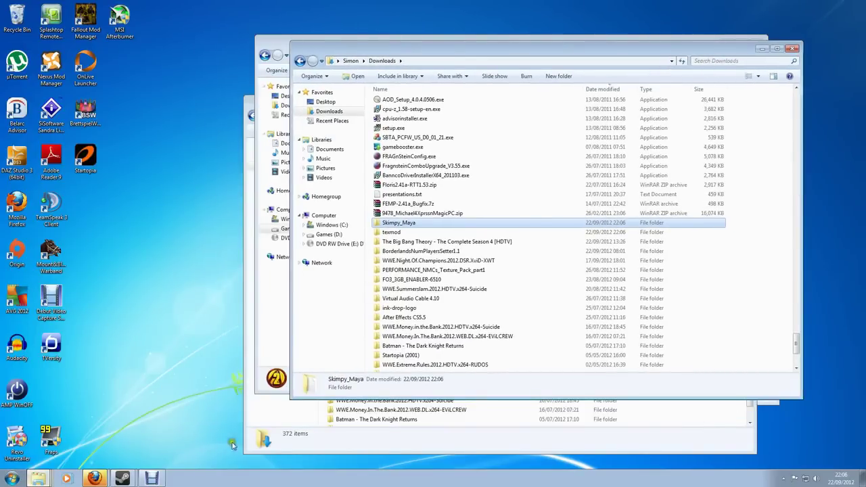
# Bring up the Steam library, return to the Downloads window and open the extracted texmod folder
pyautogui.click(121, 477)
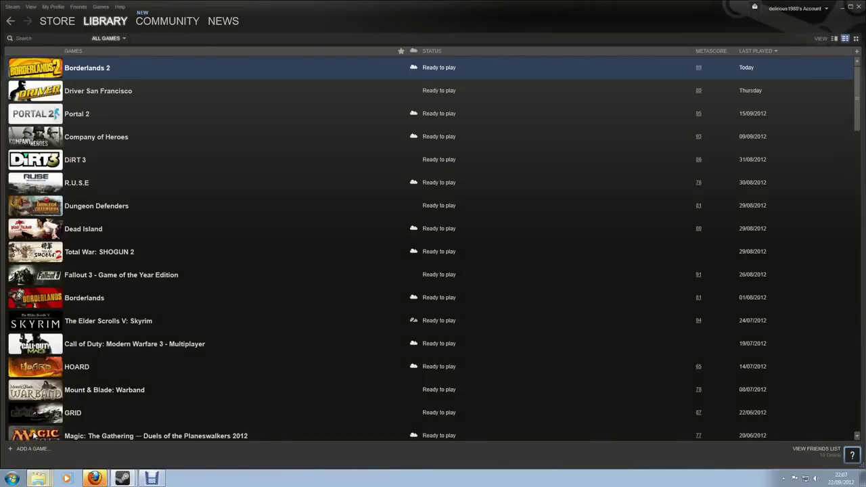
pyautogui.click(37, 478)
pyautogui.doubleClick(413, 235)
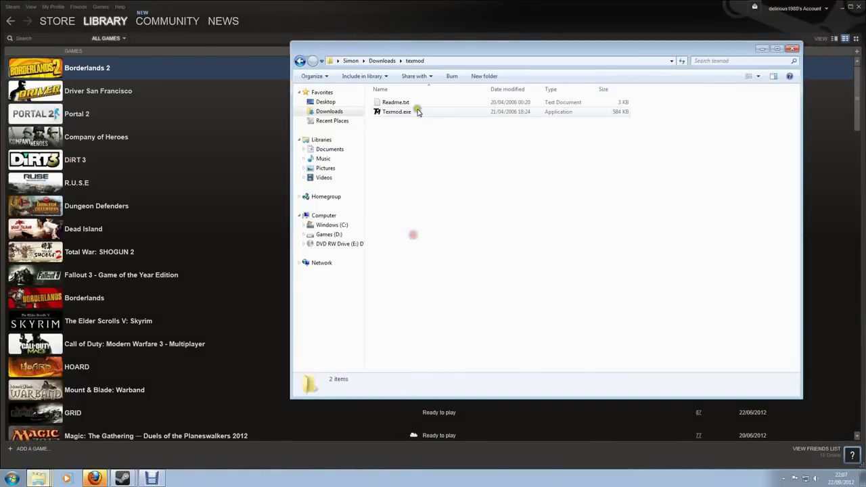
# Launch Texmod.exe to examine its target application and package options, and close it again
pyautogui.doubleClick(419, 111)
pyautogui.moveTo(80, 19); pyautogui.dragTo(228, 80)
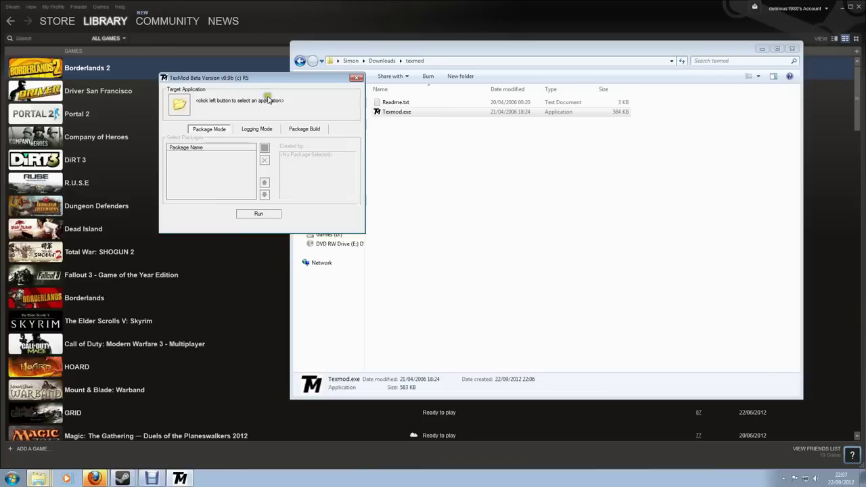
pyautogui.click(356, 78)
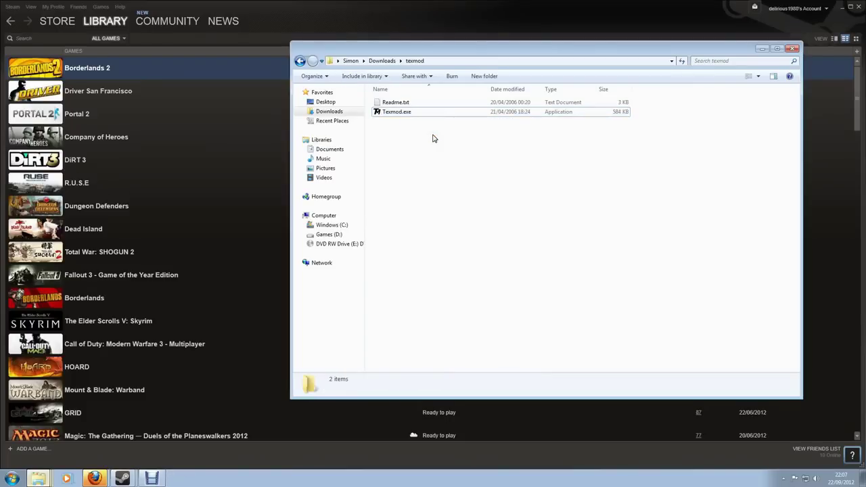
# Open a new Computer window beside the texmod folder and browse to the Games (D:) drive
pyautogui.click(12, 478)
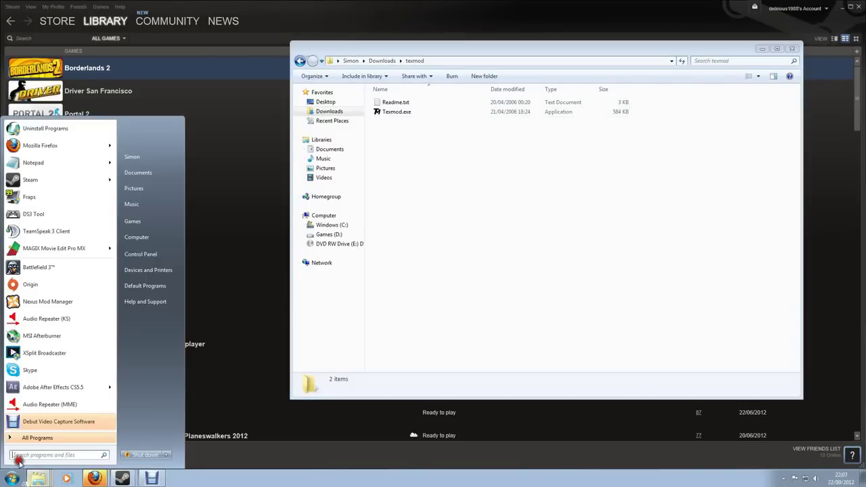
pyautogui.click(144, 239)
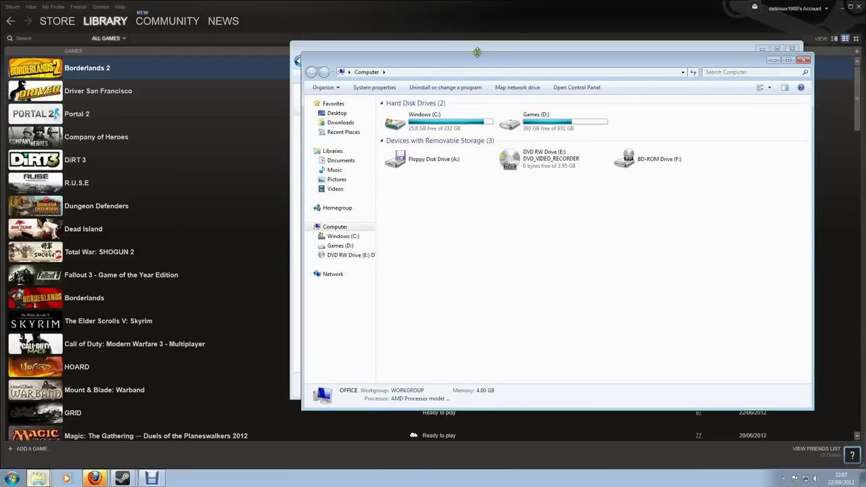
pyautogui.moveTo(466, 62); pyautogui.dragTo(376, 62)
pyautogui.click(469, 128)
pyautogui.doubleClick(469, 128)
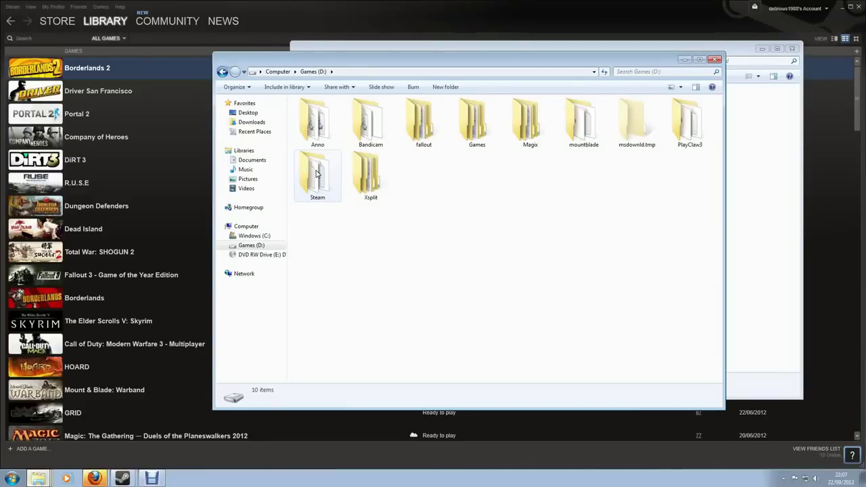
pyautogui.moveTo(334, 63); pyautogui.dragTo(371, 85)
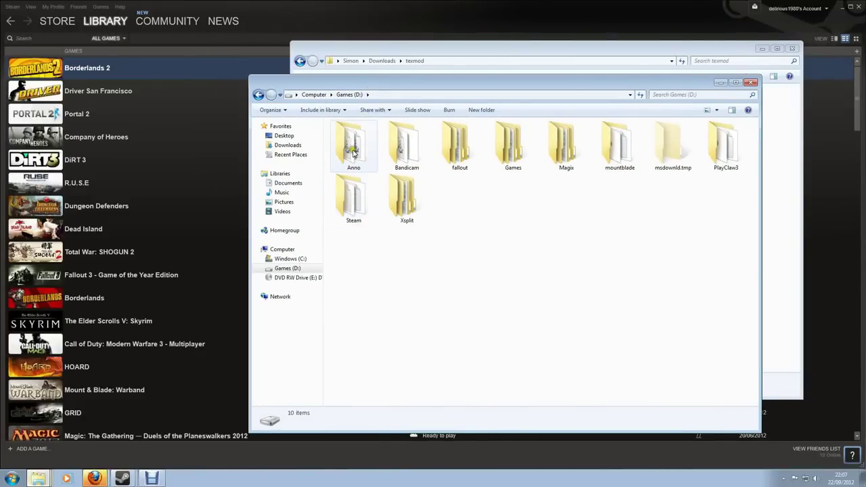
# Look at the Windows (C:) drive, return to Games (D:) and open Steam\steamapps\common\Borderlands 2\Binaries\Win32
pyautogui.click(284, 258)
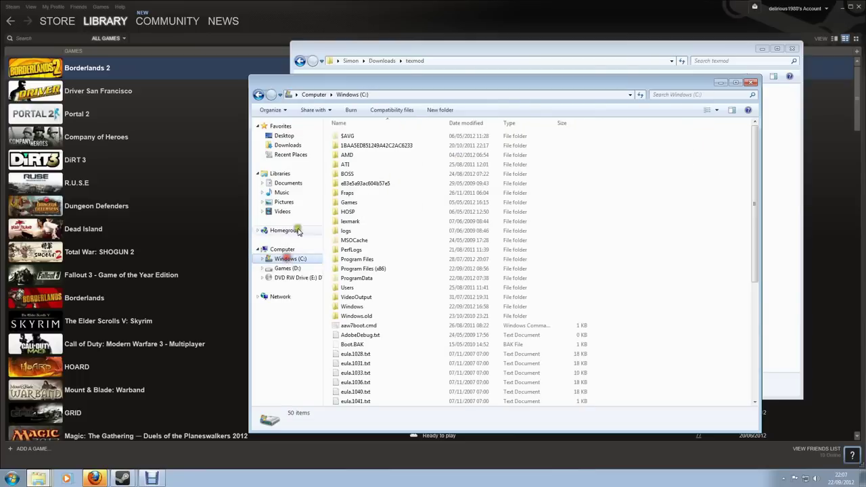
pyautogui.click(287, 268)
pyautogui.doubleClick(348, 205)
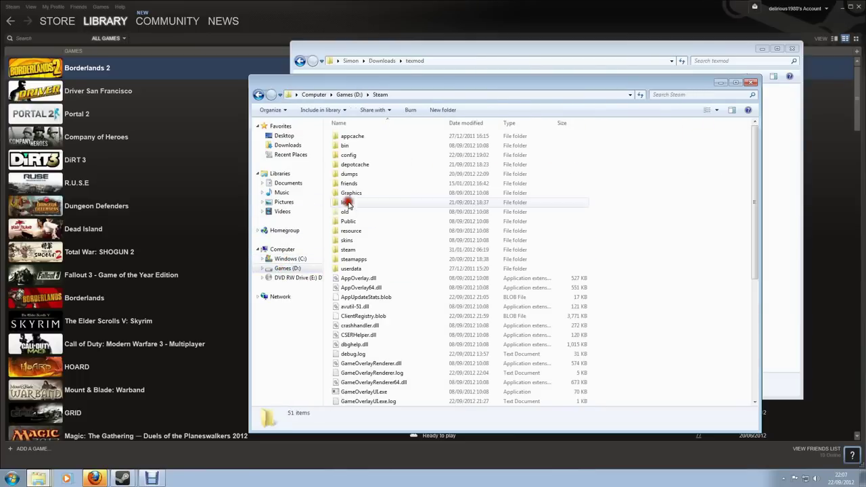
pyautogui.doubleClick(355, 260)
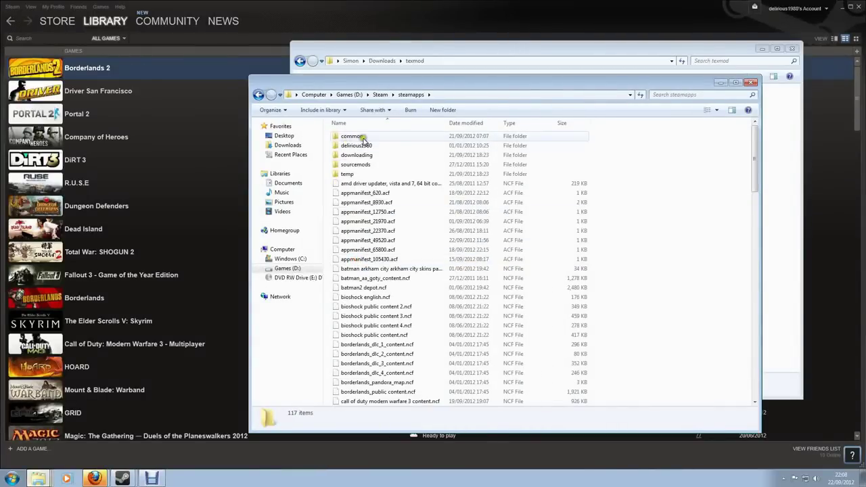
pyautogui.doubleClick(353, 137)
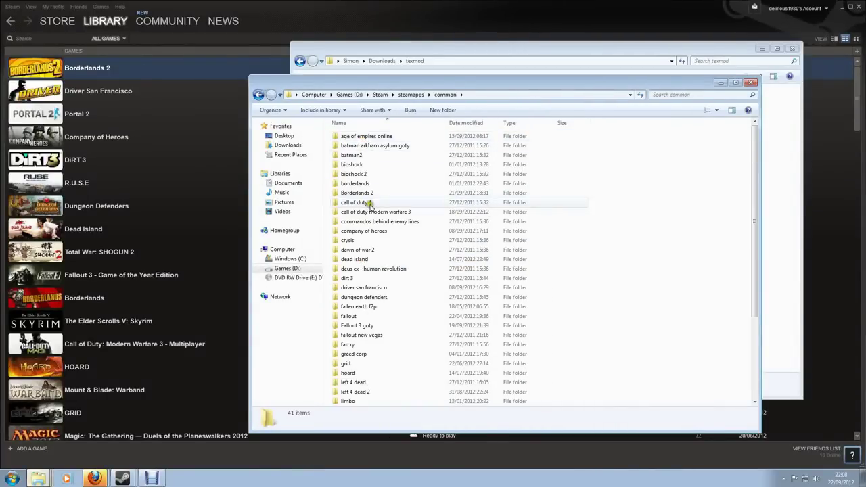
pyautogui.doubleClick(359, 194)
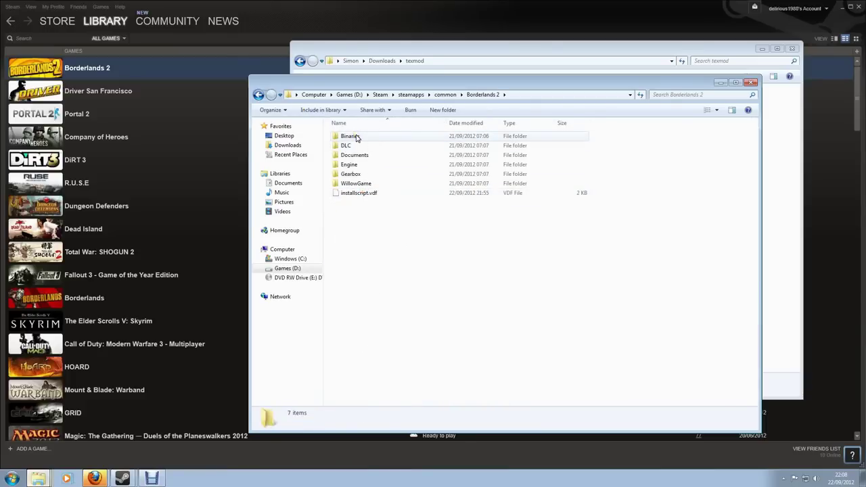
pyautogui.doubleClick(357, 138)
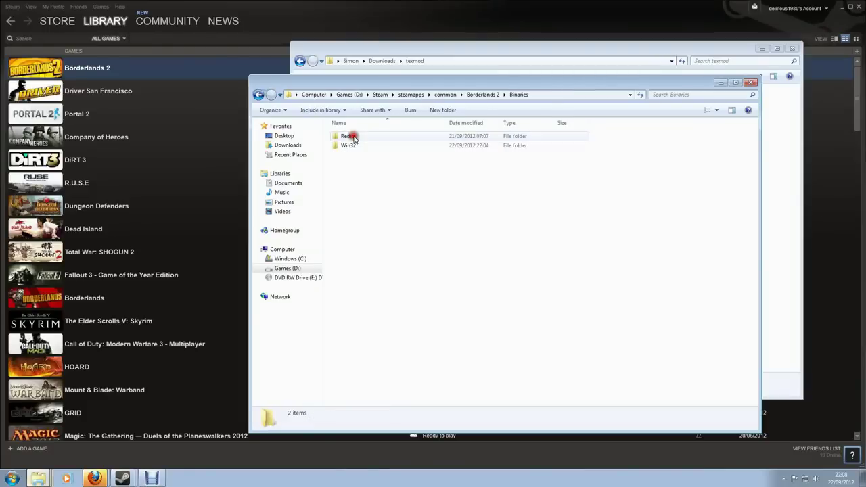
pyautogui.click(363, 149)
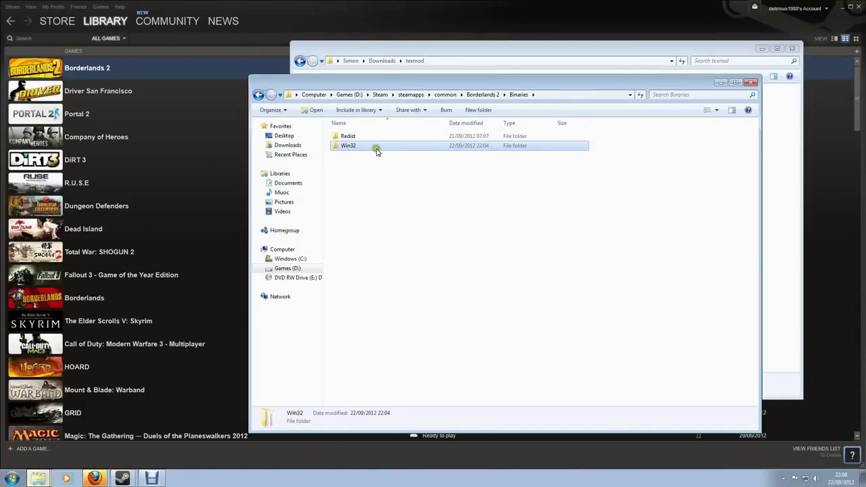
pyautogui.doubleClick(356, 150)
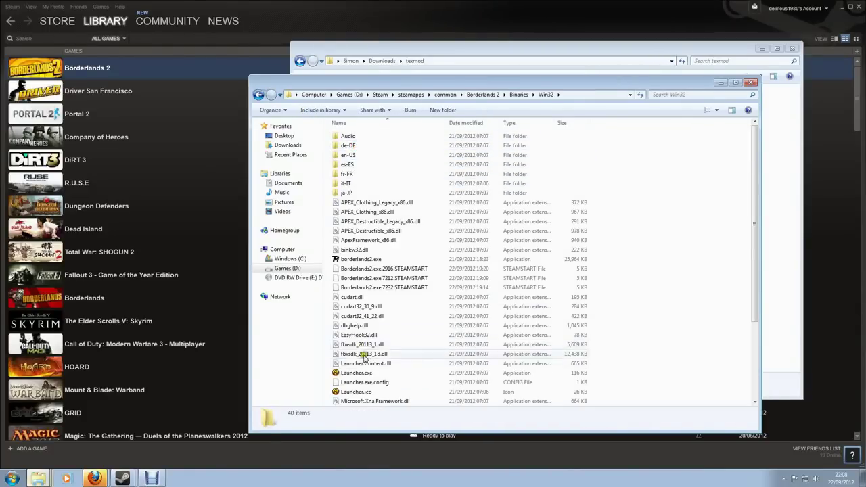
pyautogui.scroll(-4, 377, 310)
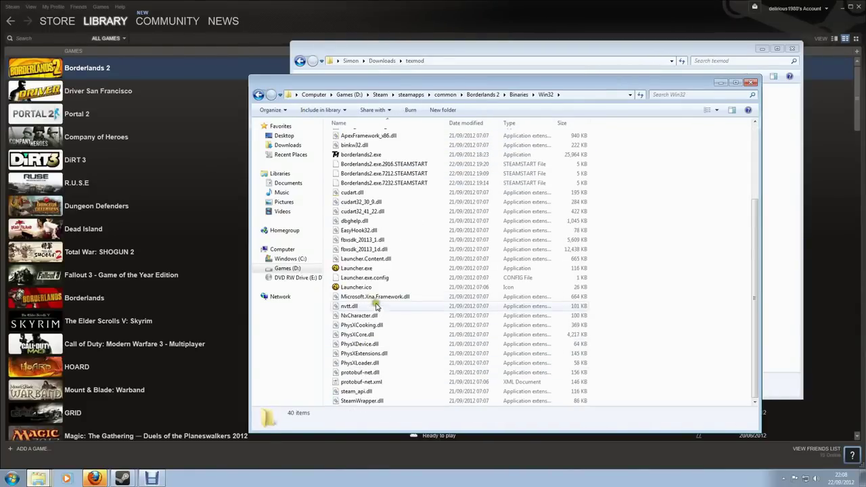
# Go back to the root of Games (D:) and retrace the folder path to the Borderlands 2 Win32 folder
pyautogui.click(348, 94)
pyautogui.doubleClick(359, 208)
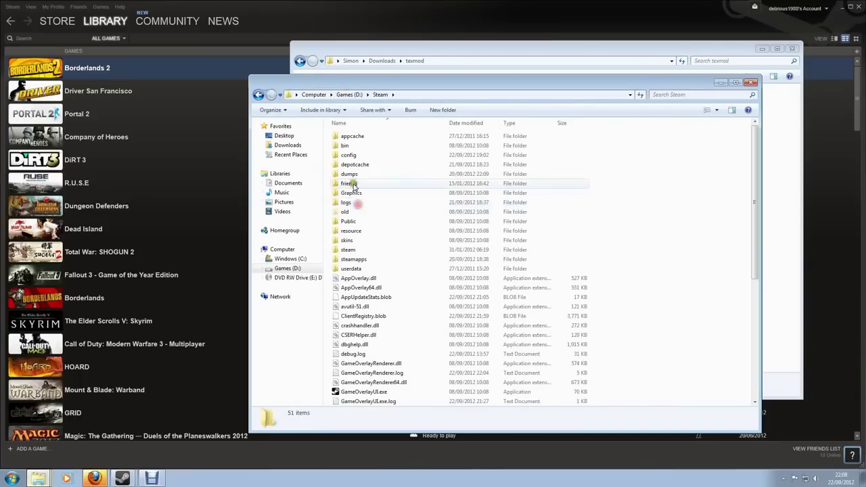
pyautogui.doubleClick(355, 262)
pyautogui.doubleClick(347, 136)
pyautogui.doubleClick(353, 192)
pyautogui.doubleClick(349, 137)
pyautogui.doubleClick(349, 147)
# Rename borderlands2.exe in the Win32 folder as Actualborderlands2.exe
pyautogui.moveTo(756, 232); pyautogui.dragTo(757, 257)
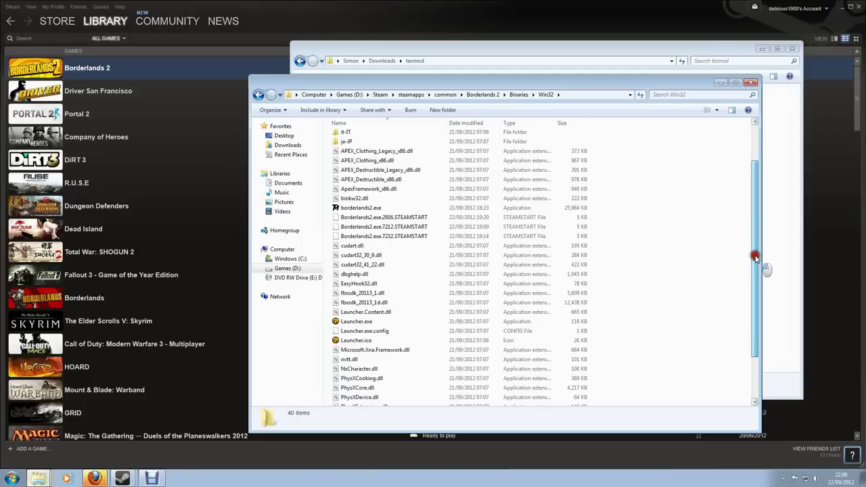
pyautogui.click(364, 210)
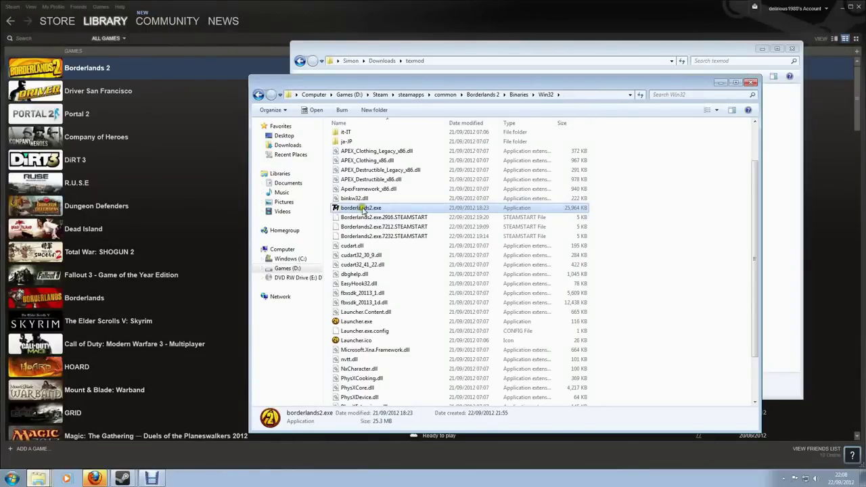
pyautogui.moveTo(448, 82); pyautogui.dragTo(376, 65)
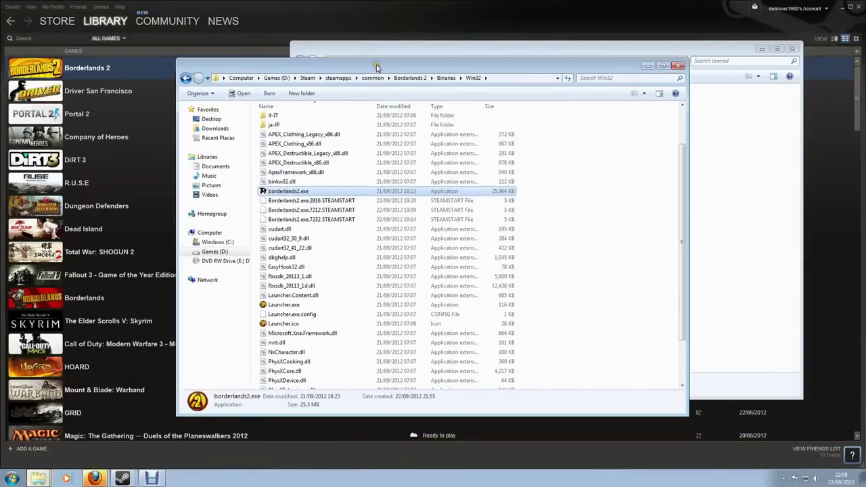
pyautogui.rightClick(291, 194)
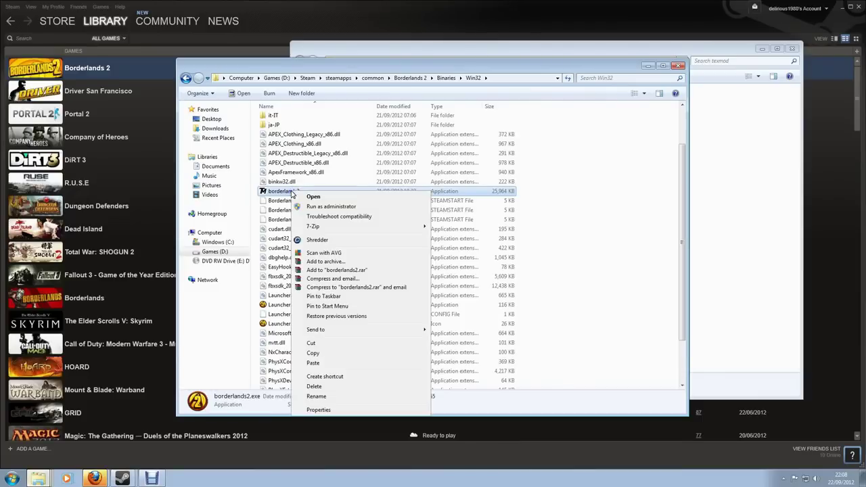
pyautogui.click(331, 397)
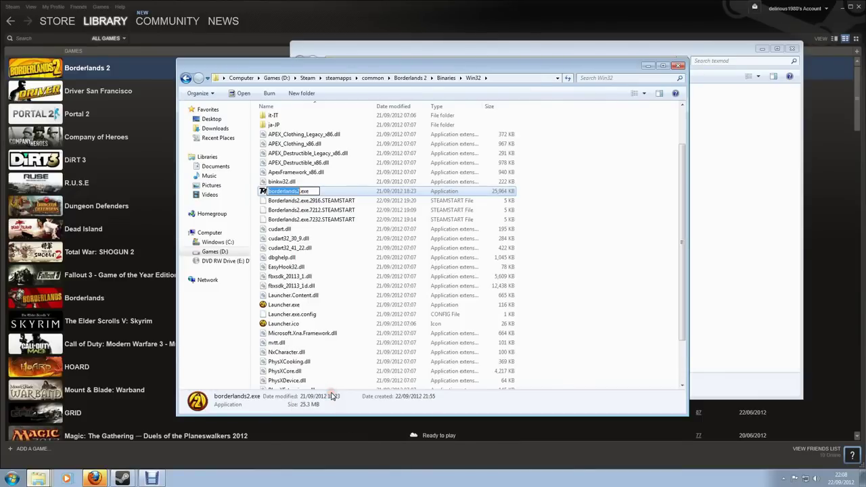
pyautogui.press('Right')
pyautogui.write('Actual')
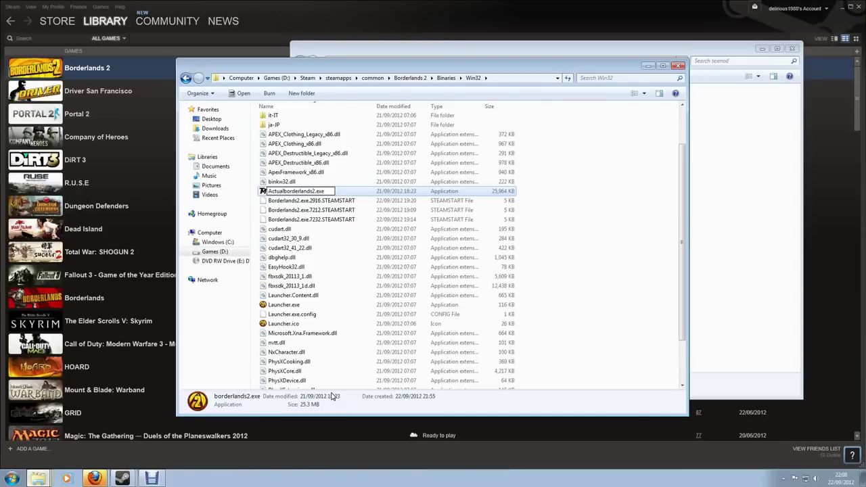
pyautogui.press('Return')
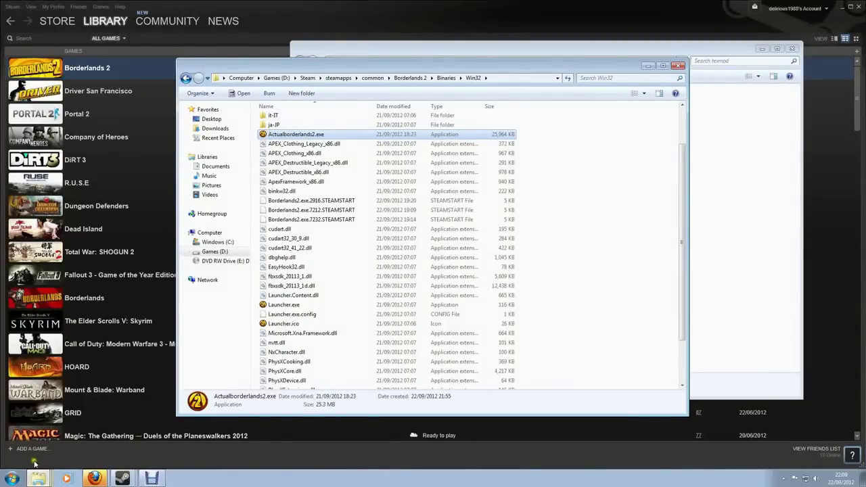
# Copy Texmod.exe from the Downloads texmod folder into the Borderlands 2 Win32 folder
pyautogui.click(31, 413)
pyautogui.moveTo(416, 52); pyautogui.dragTo(628, 61)
pyautogui.click(604, 124)
pyautogui.rightClick(606, 126)
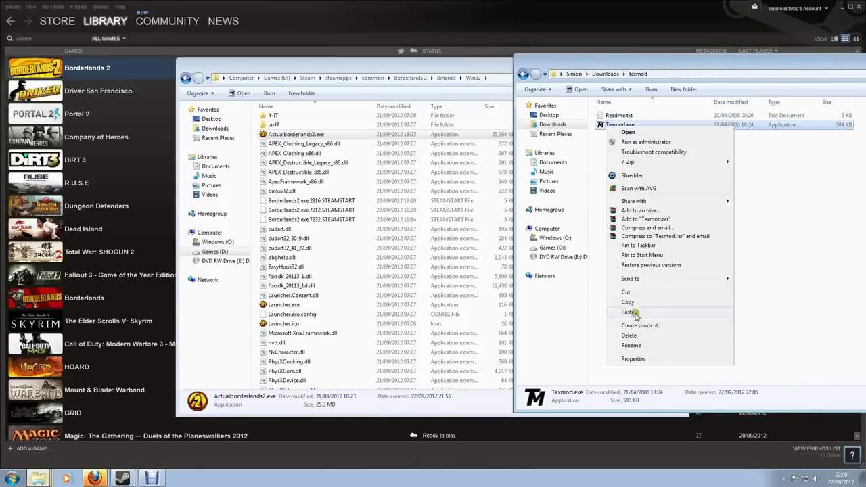
pyautogui.click(628, 303)
pyautogui.click(373, 65)
pyautogui.click(582, 217)
pyautogui.rightClick(577, 211)
pyautogui.click(620, 286)
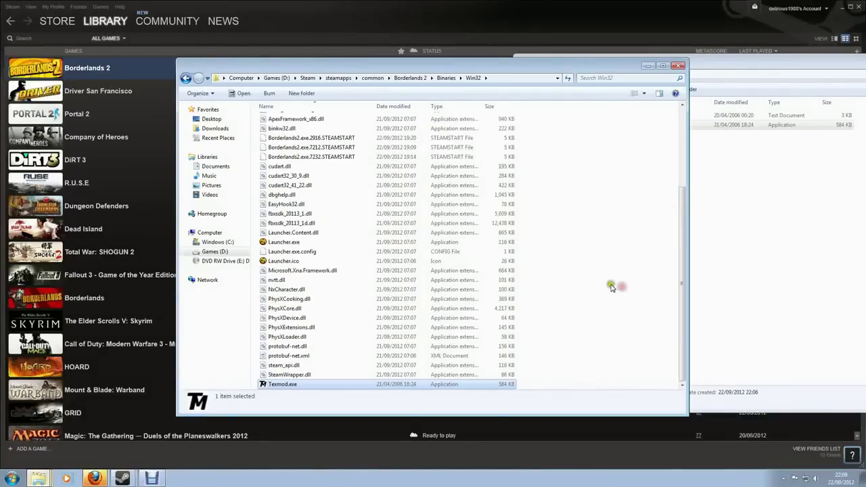
# Rename the copied Texmod.exe in the Win32 folder as borderlands2.exe
pyautogui.rightClick(271, 382)
pyautogui.click(298, 361)
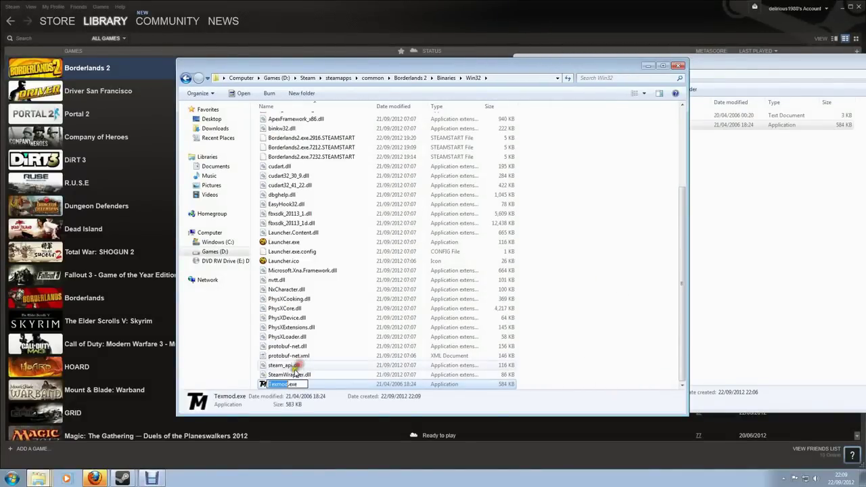
pyautogui.write('borderlands2')
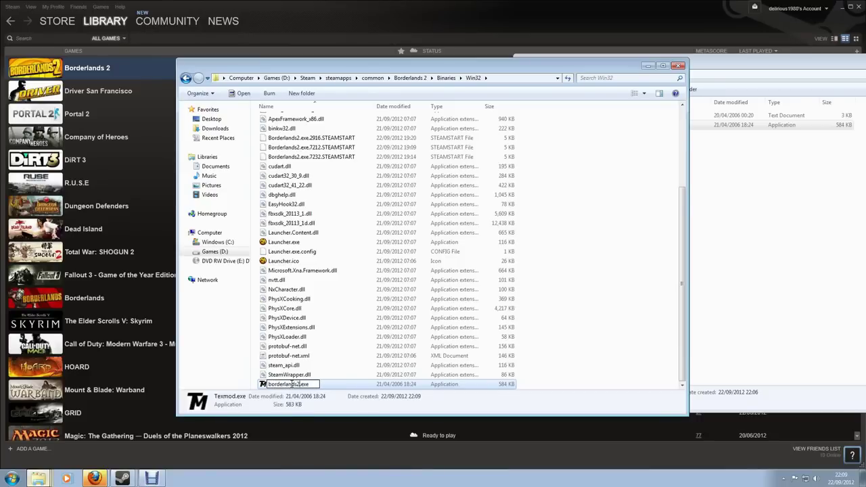
pyautogui.press('Return')
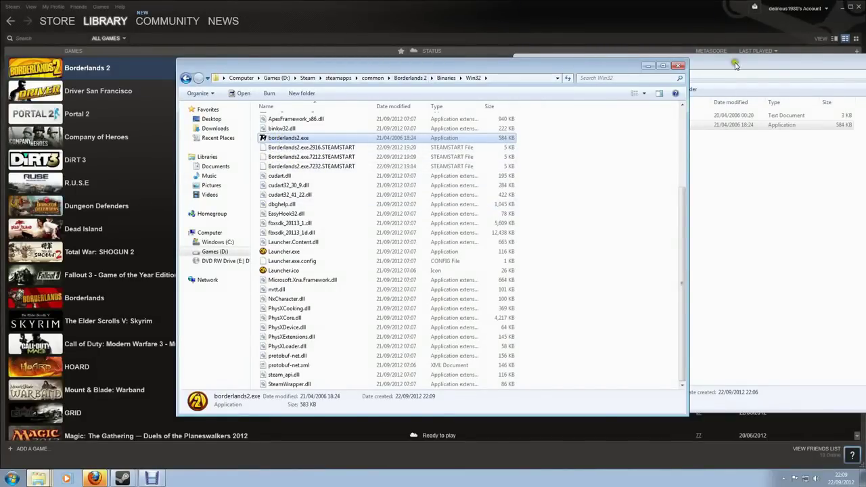
# Rearrange the texmod and Win32 folder windows, bringing the Win32 folder with borderlands2.exe to the front
pyautogui.moveTo(733, 68); pyautogui.dragTo(610, 61)
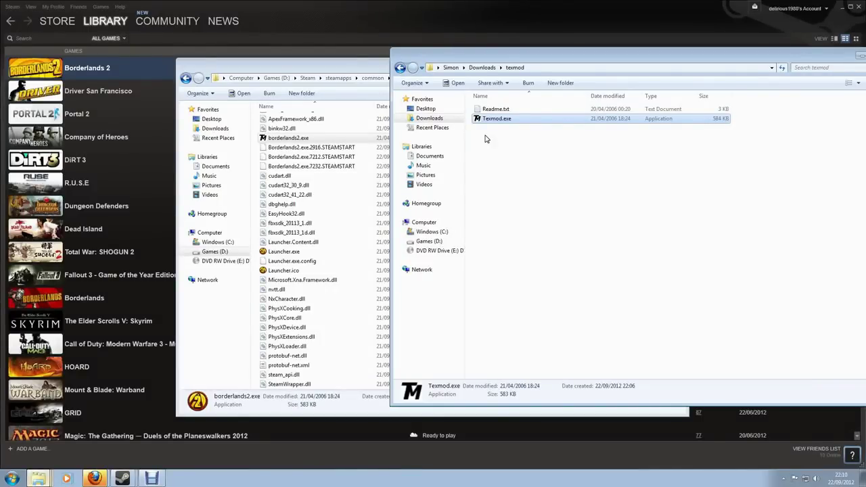
pyautogui.moveTo(273, 66); pyautogui.dragTo(205, 51)
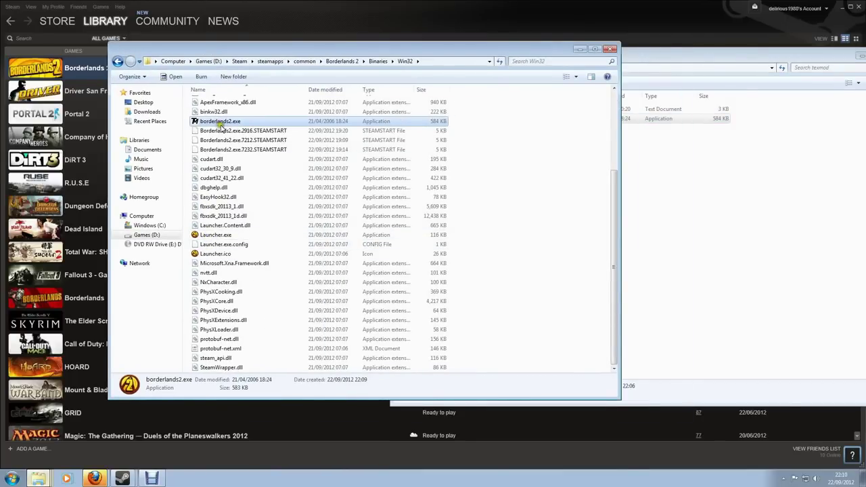
# Check Actualborderlands2.exe in the Win32 folder, switch to Steam, launch Borderlands 2 from the library and move the TexMod window over the game list
pyautogui.scroll(4, 220, 127)
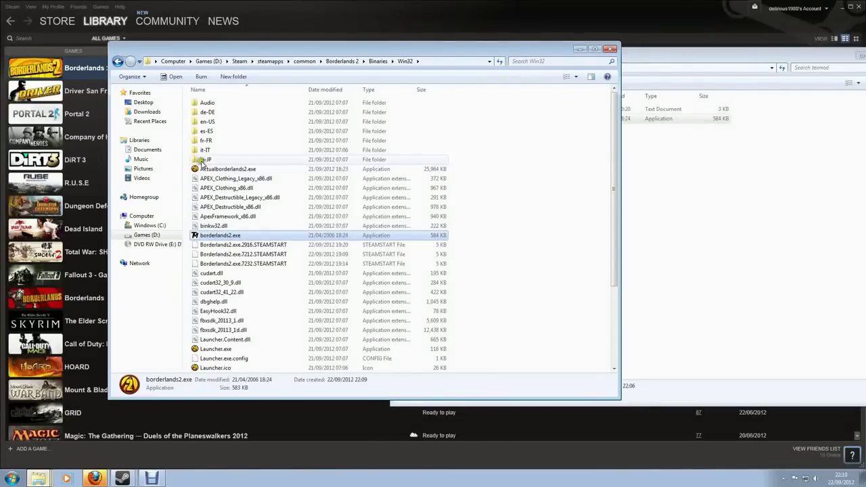
pyautogui.click(220, 169)
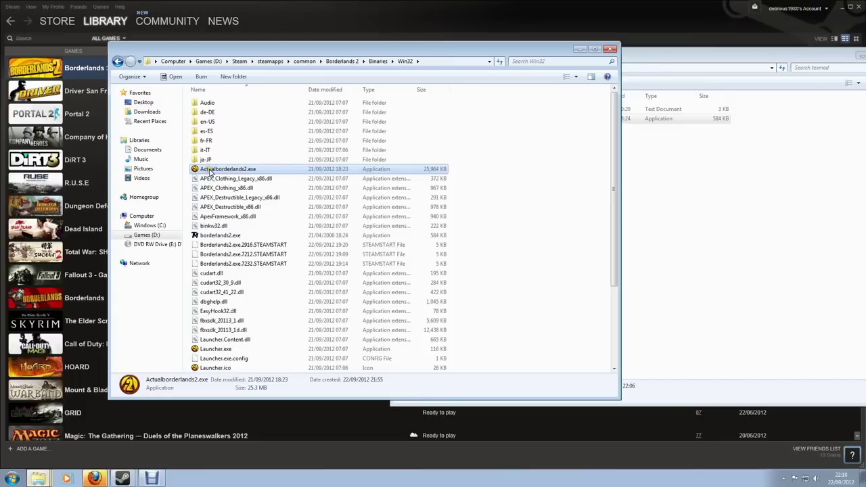
pyautogui.click(261, 14)
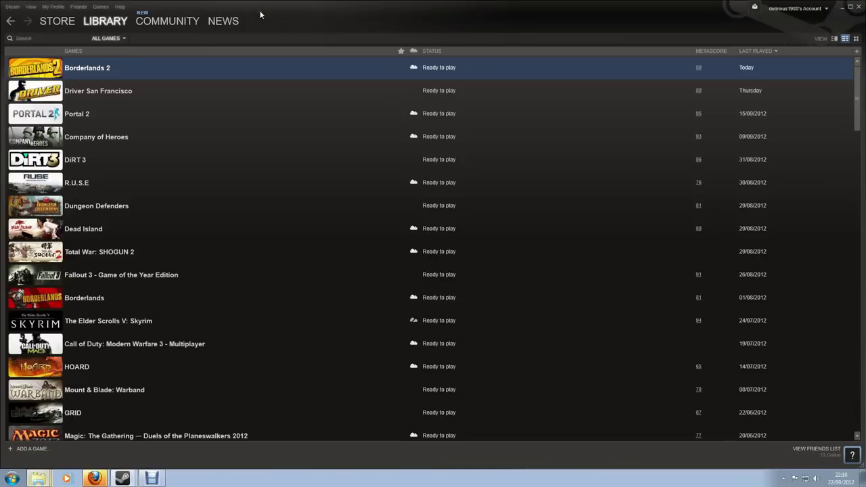
pyautogui.rightClick(88, 70)
pyautogui.click(108, 73)
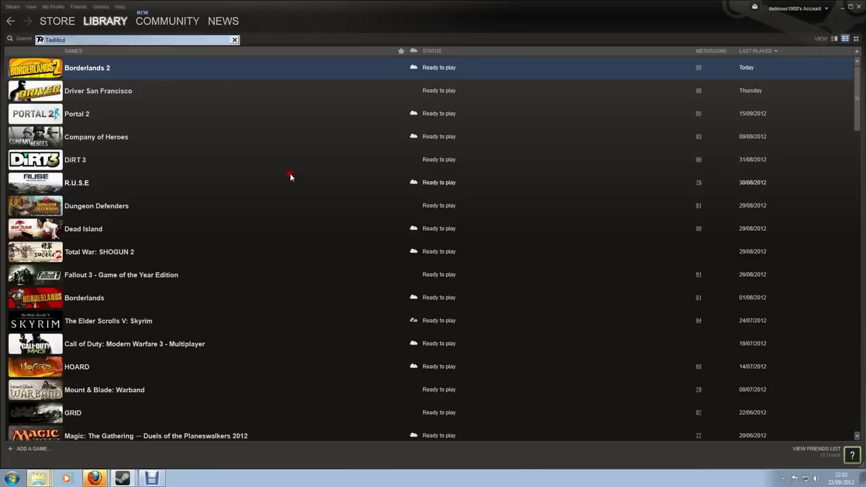
pyautogui.moveTo(90, 42); pyautogui.dragTo(328, 90)
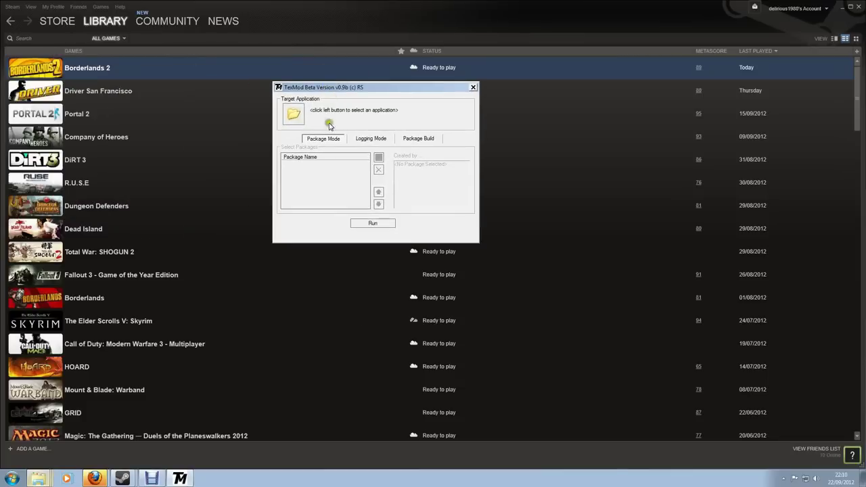
# Browse for TexMod's target application and open the Steam\steamapps folder on the Games (D:) drive
pyautogui.click(292, 116)
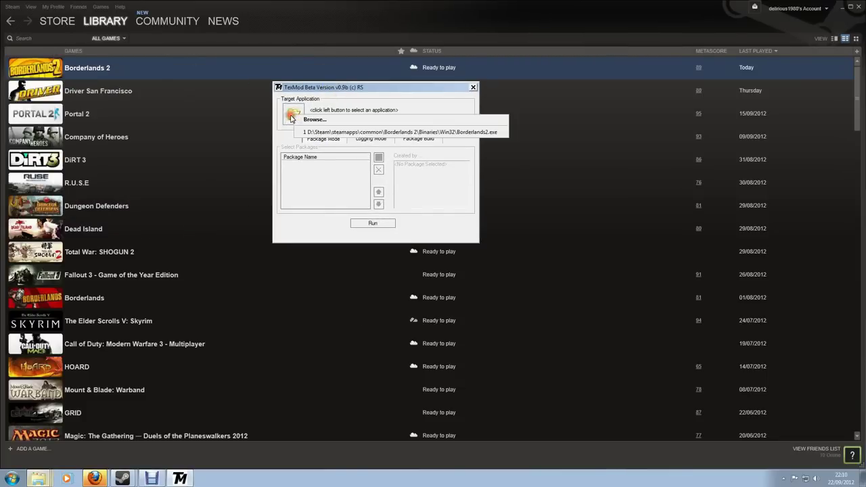
pyautogui.click(310, 118)
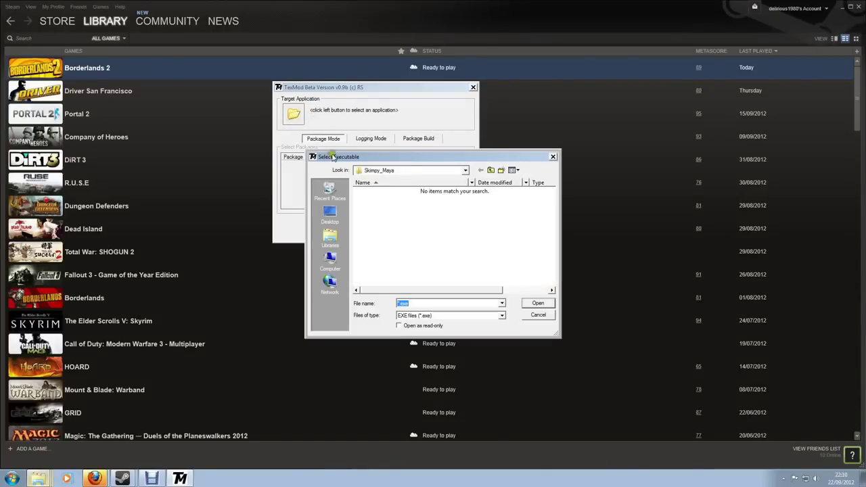
pyautogui.click(332, 266)
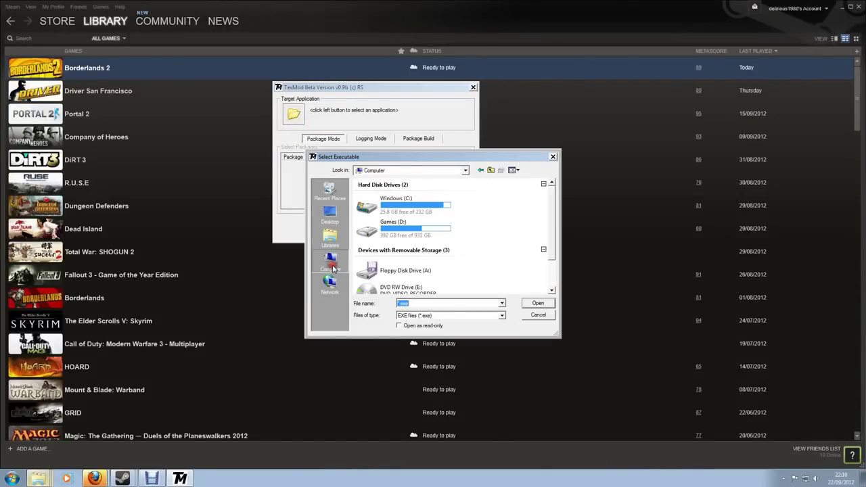
pyautogui.moveTo(550, 211); pyautogui.dragTo(548, 257)
pyautogui.doubleClick(429, 230)
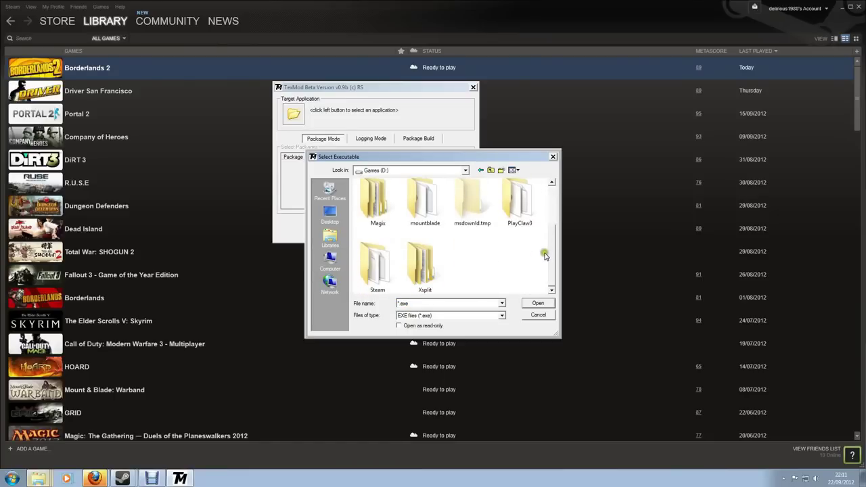
pyautogui.doubleClick(384, 271)
pyautogui.click(395, 261)
pyautogui.scroll(-5, 396, 263)
pyautogui.scroll(1, 379, 236)
pyautogui.doubleClick(374, 235)
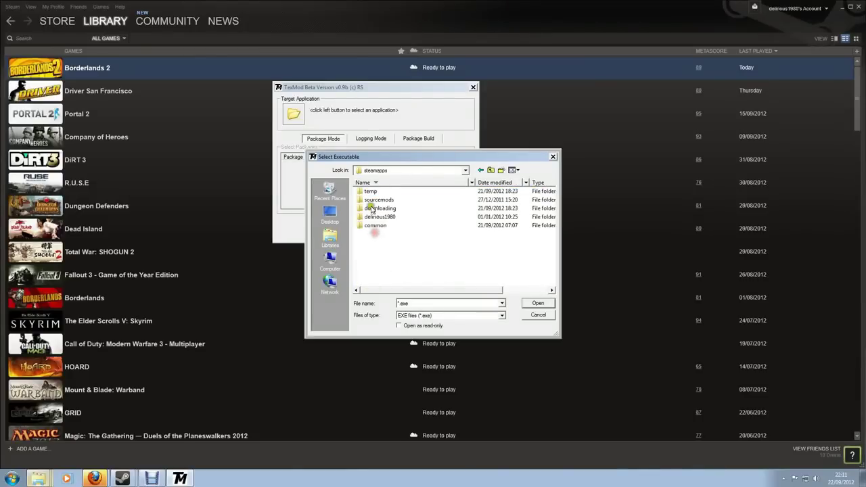
# Set Actualborderlands2.exe from common\Borderlands 2\Binaries\Win32 as TexMod's target application
pyautogui.doubleClick(375, 225)
pyautogui.click(381, 226)
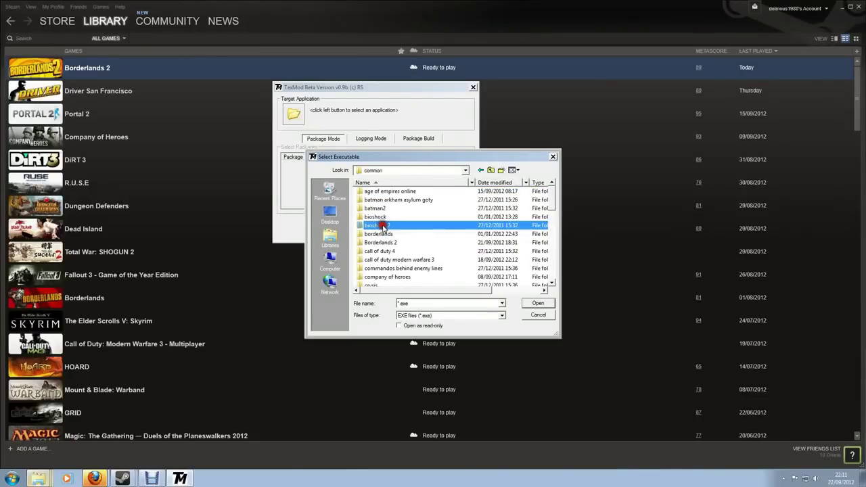
pyautogui.doubleClick(381, 242)
pyautogui.doubleClick(370, 191)
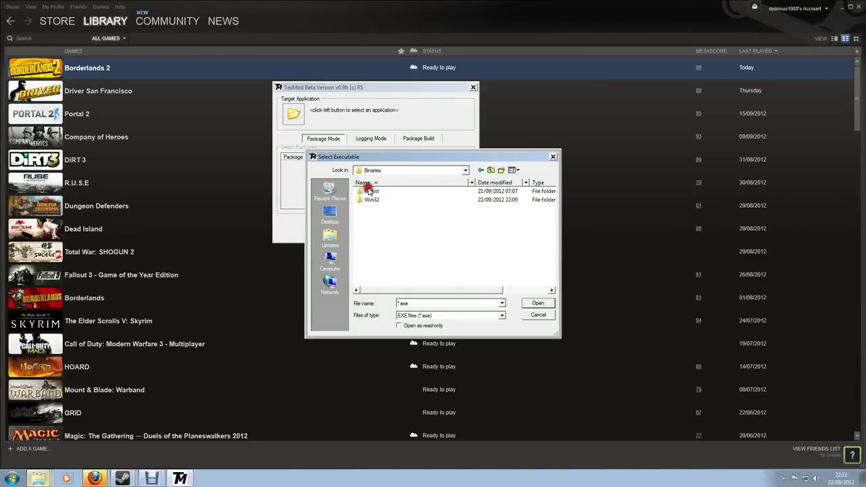
pyautogui.doubleClick(374, 200)
pyautogui.click(382, 251)
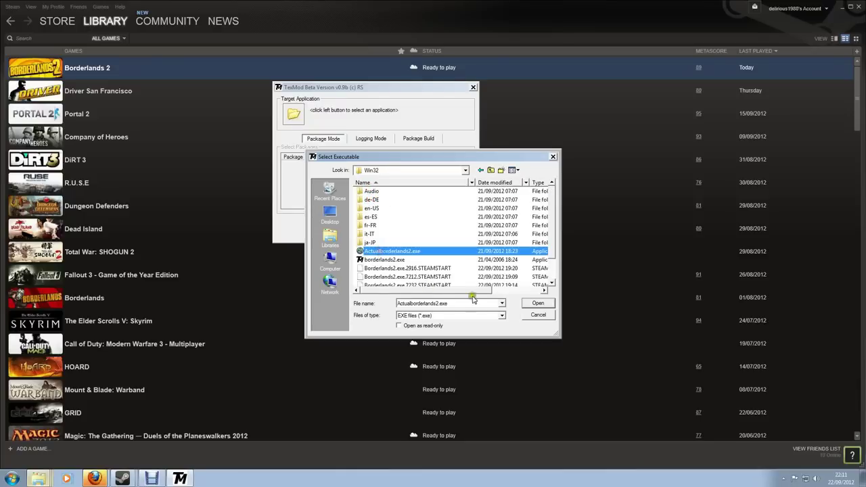
pyautogui.click(538, 303)
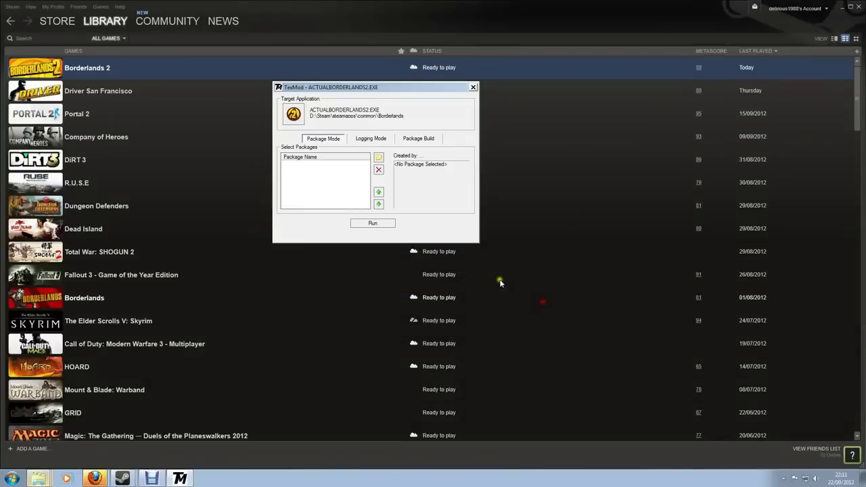
# Add the Skimpy_Maya.tpf package from the Skimpy_Maya folder in Downloads to TexMod and run the game with it
pyautogui.click(378, 159)
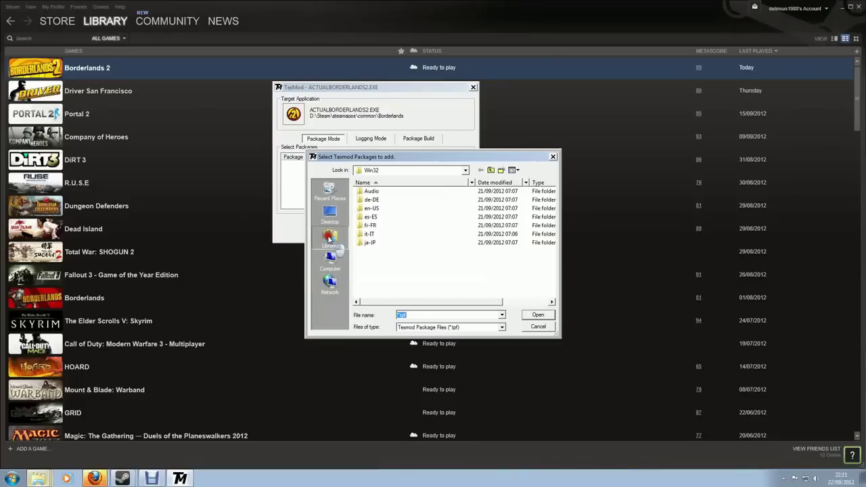
pyautogui.click(334, 214)
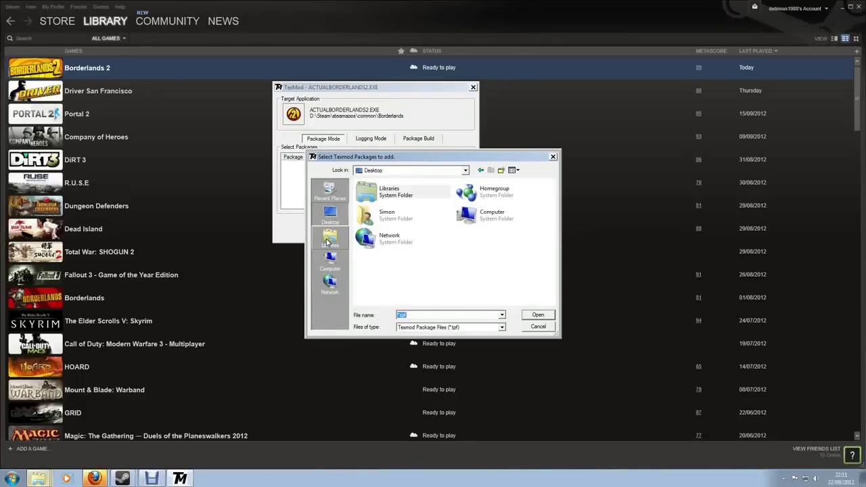
pyautogui.doubleClick(379, 214)
pyautogui.doubleClick(410, 241)
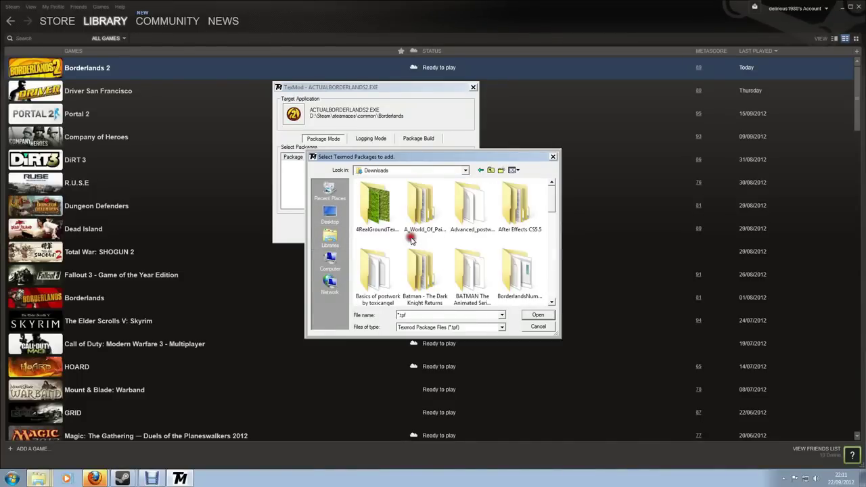
pyautogui.moveTo(552, 188); pyautogui.dragTo(547, 248)
pyautogui.doubleClick(472, 227)
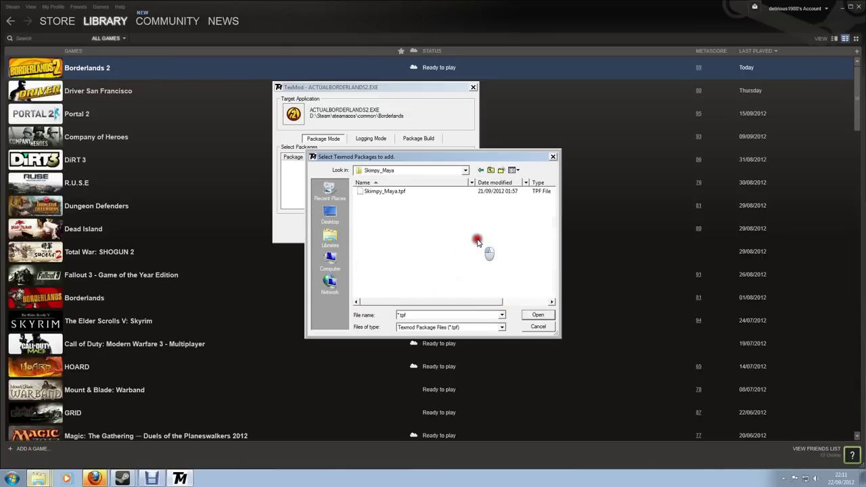
pyautogui.click(382, 192)
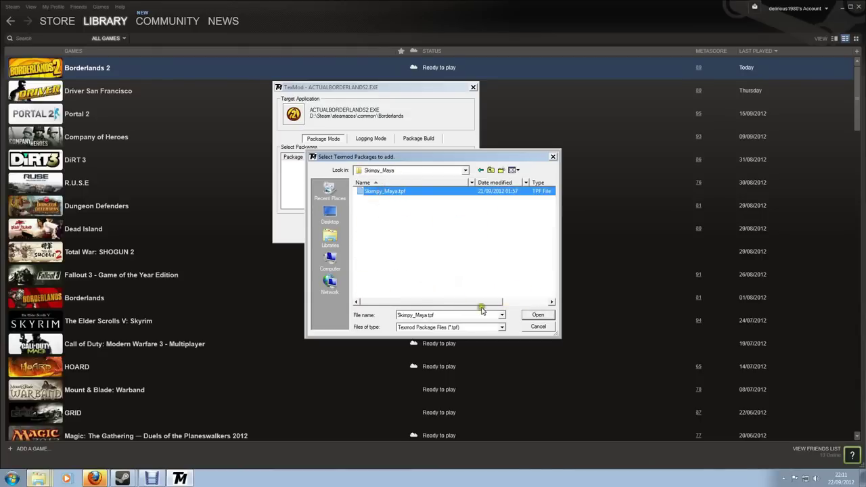
pyautogui.click(536, 315)
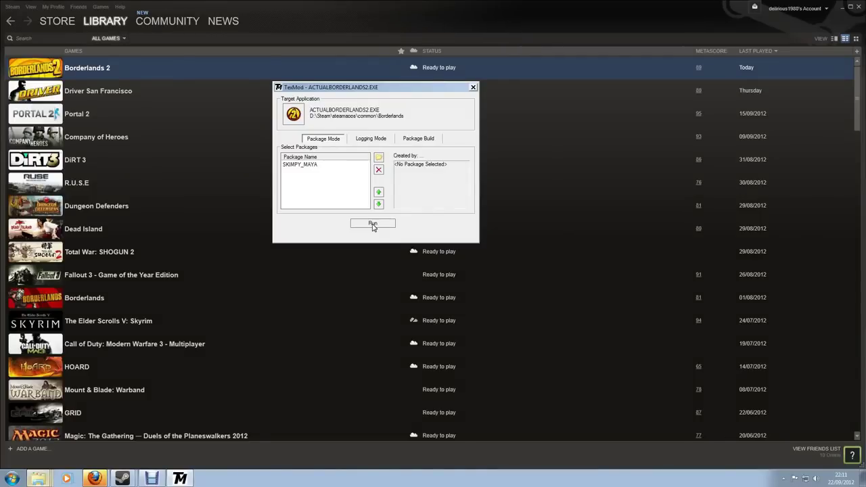
pyautogui.click(372, 224)
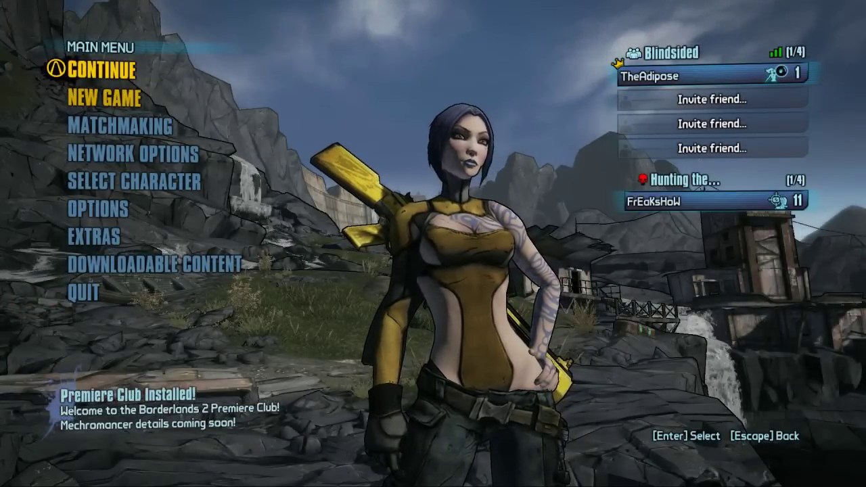
# Look through the saved characters in the game's Load Character list and return to the main menu without loading another one
pyautogui.press('Down')
pyautogui.press('Down')
pyautogui.press('Down')
pyautogui.press('Return')
pyautogui.press('Down')
pyautogui.press('Down')
pyautogui.press('Down')
pyautogui.press('Down')
pyautogui.press('Up')
pyautogui.press('Up')
pyautogui.press('Up')
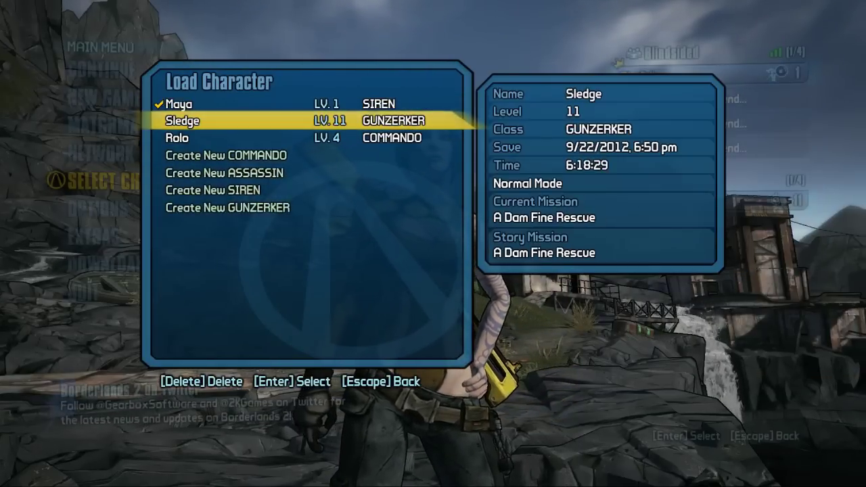
pyautogui.press('Up')
pyautogui.press('Down')
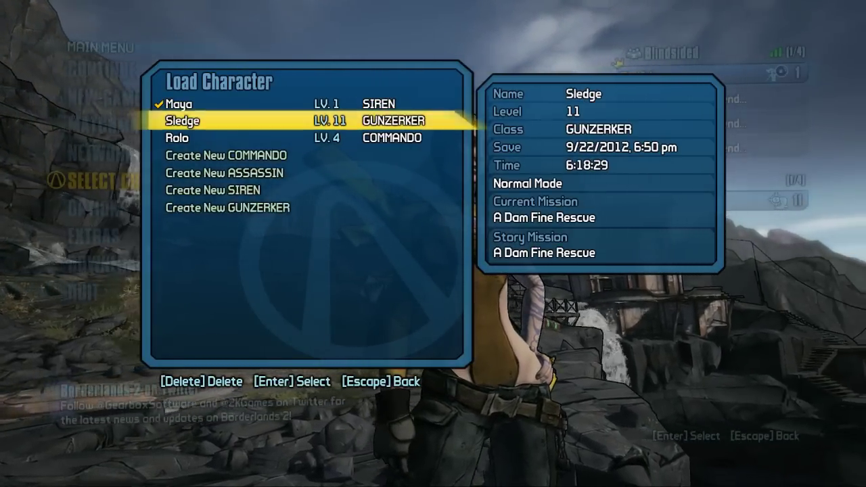
pyautogui.press('Escape')
pyautogui.press('Up')
pyautogui.press('Up')
pyautogui.press('Up')
pyautogui.press('Up')
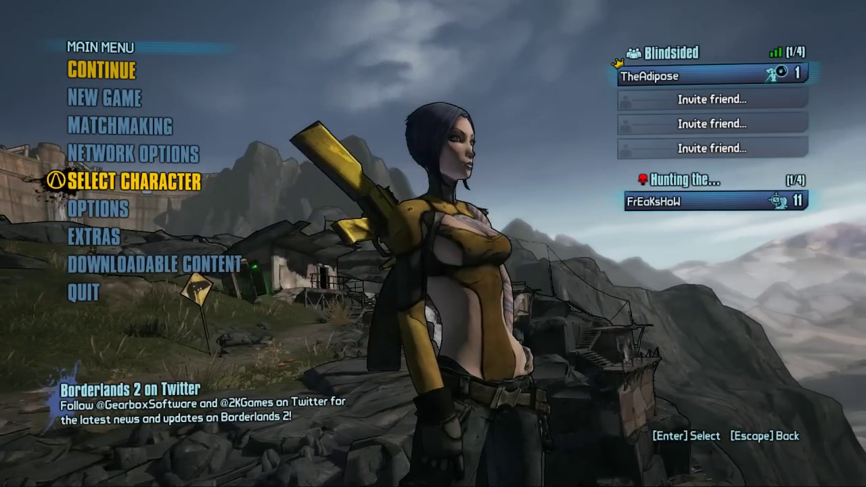